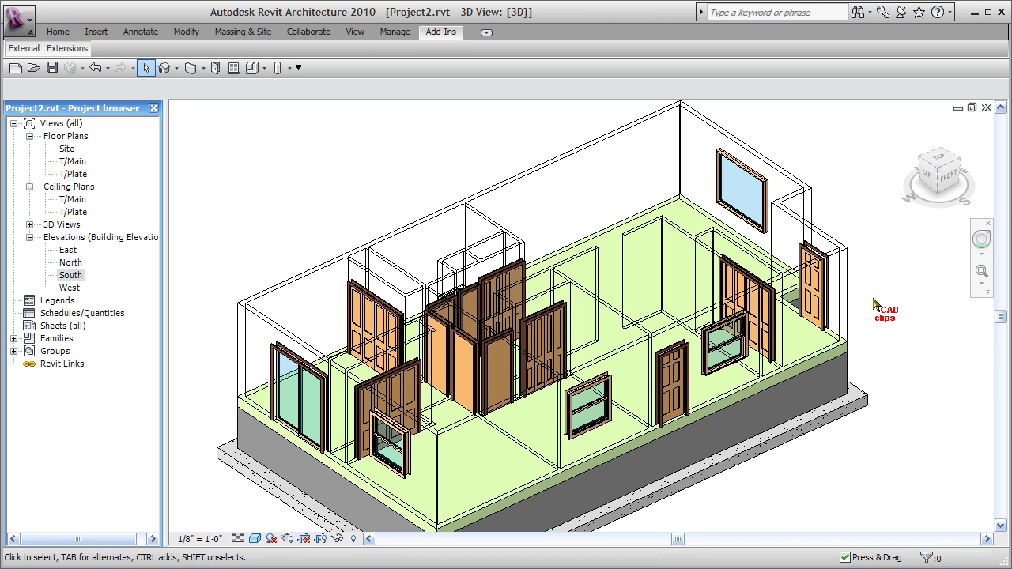
# Step: Orbit to a front view and crossing-select all the house's walls, doors and windows
pyautogui.scroll(-2, 869, 336)
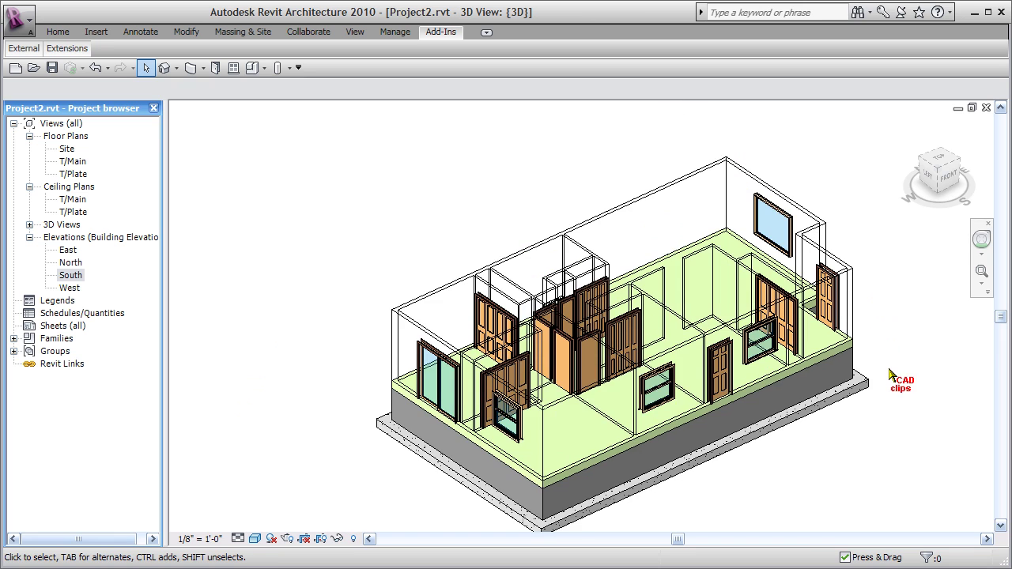
pyautogui.keyDown('shift'); pyautogui.moveTo(889, 374); pyautogui.dragTo(843, 289, button='middle'); pyautogui.keyUp('shift')
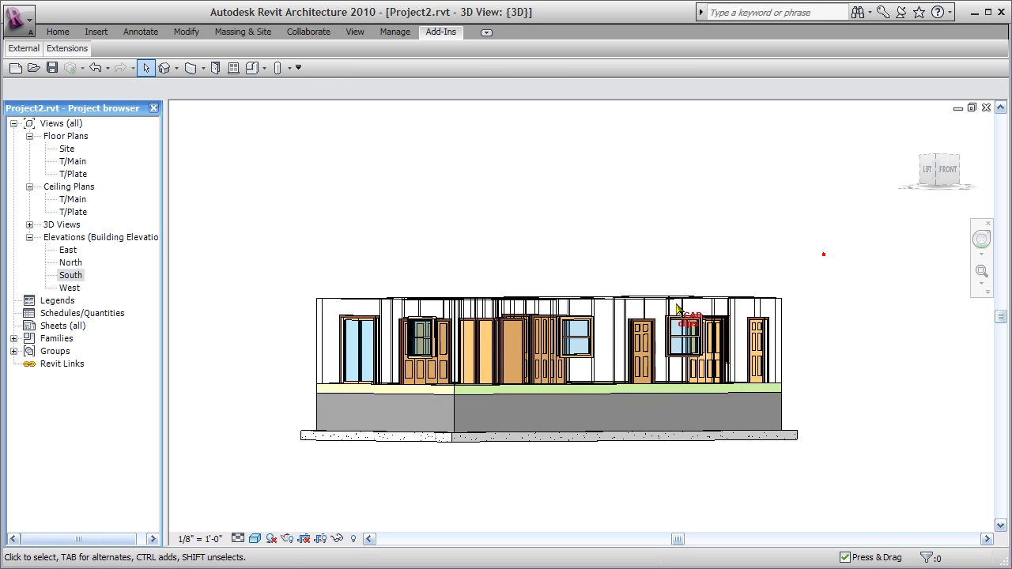
pyautogui.moveTo(676, 308); pyautogui.dragTo(673, 380)
pyautogui.click(441, 32)
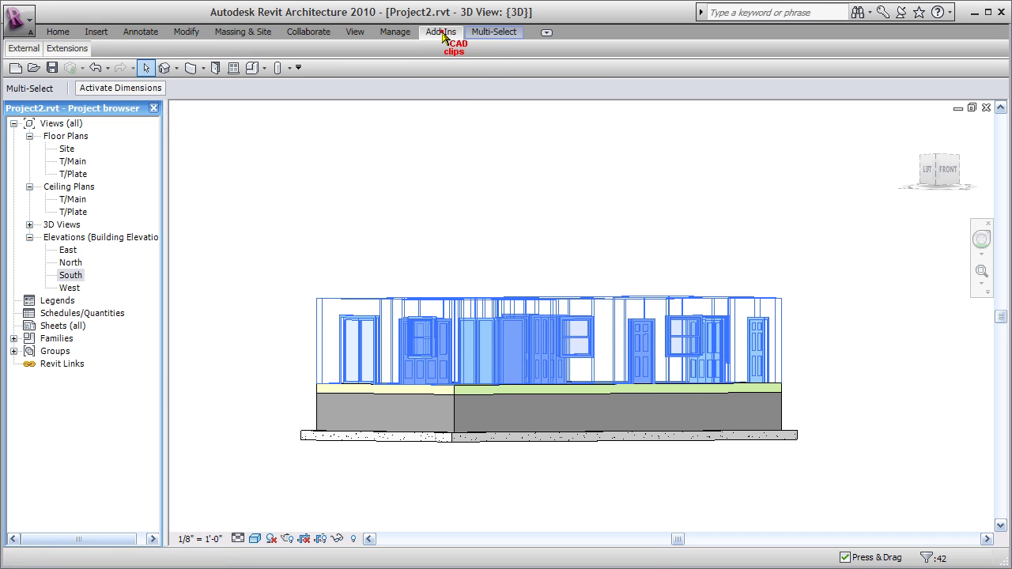
# Step: Open the Extensions Manager from Add-Ins > Extensions
pyautogui.click(78, 49)
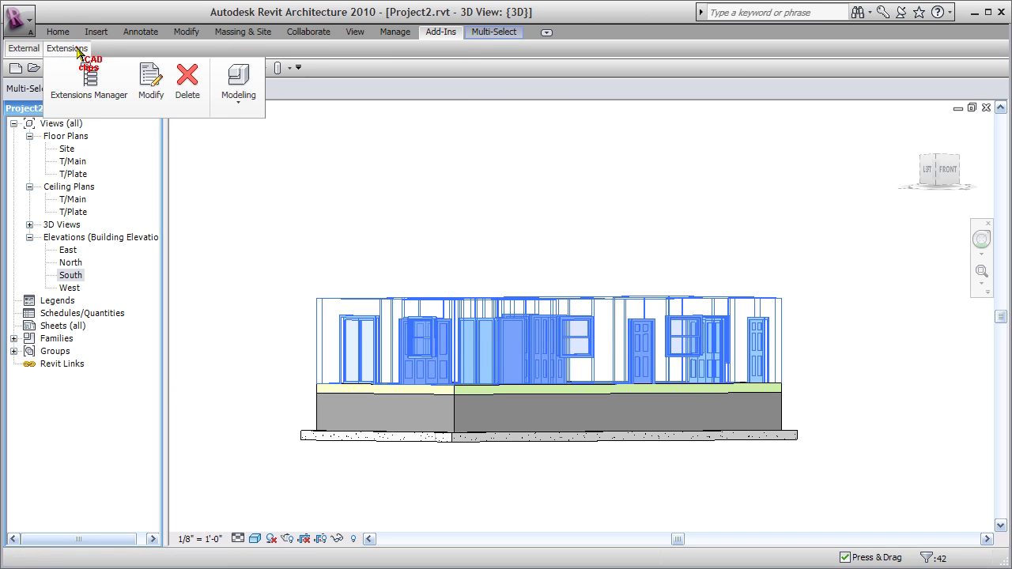
pyautogui.click(240, 102)
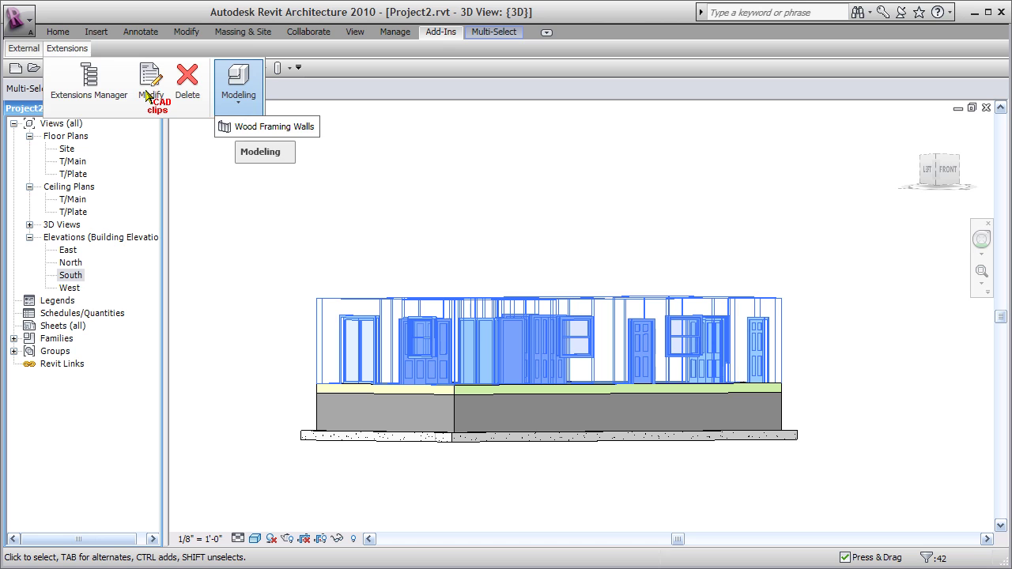
pyautogui.click(110, 97)
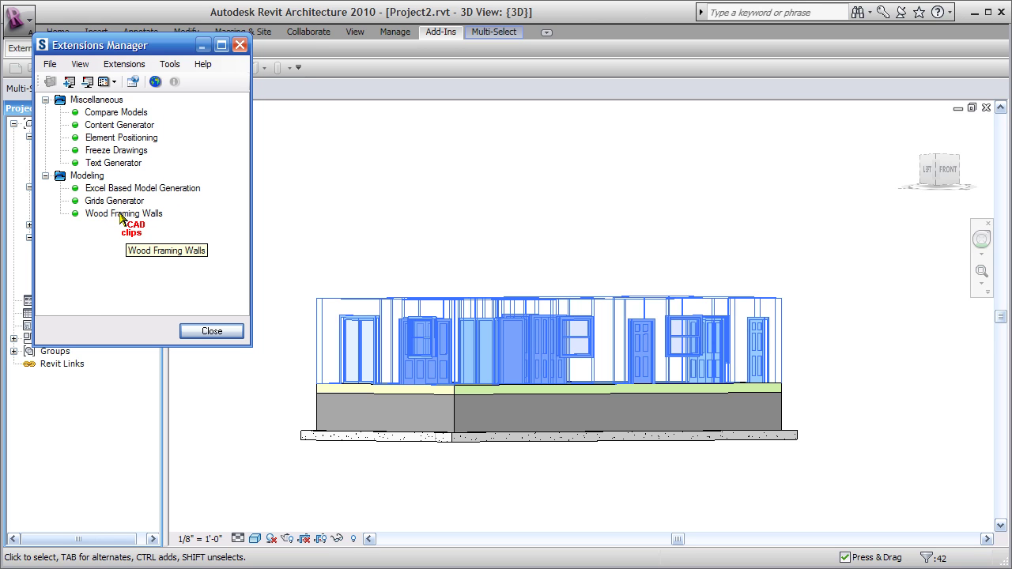
# Step: Launch Wood Framing Walls and orbit and zoom its preview to an isometric view
pyautogui.doubleClick(120, 215)
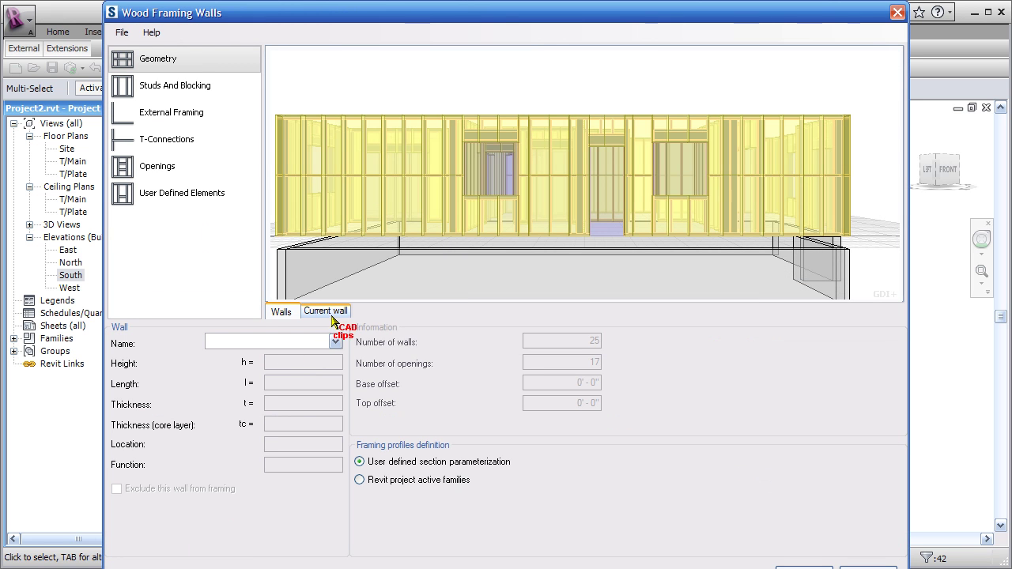
pyautogui.moveTo(592, 95); pyautogui.dragTo(504, 247)
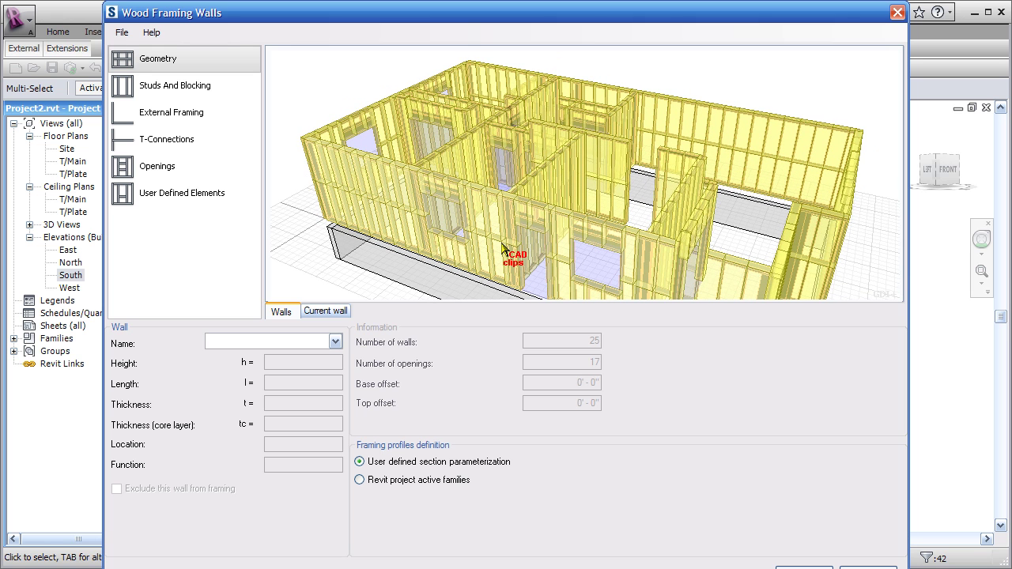
pyautogui.scroll(-3, 491, 204)
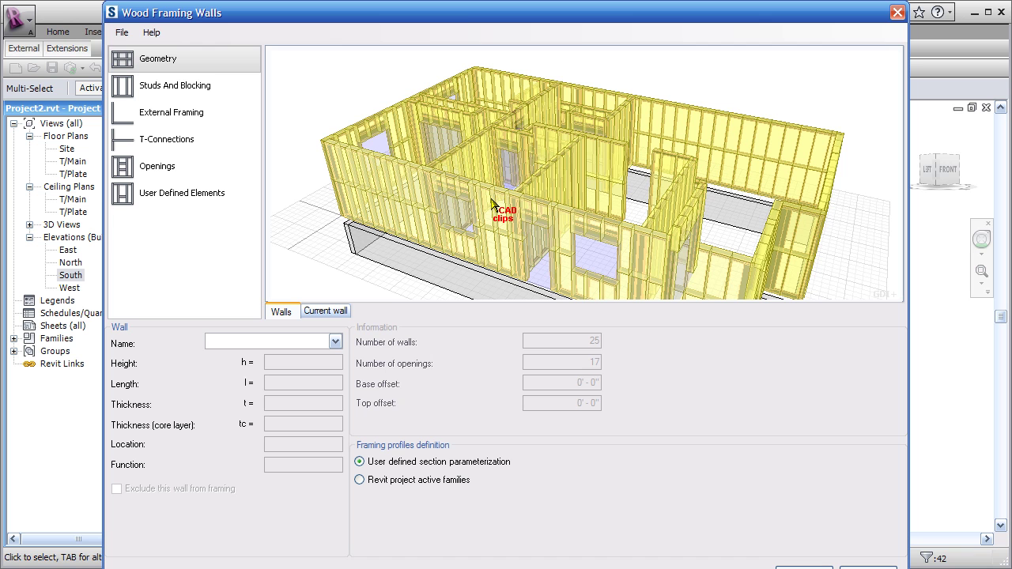
# Step: Select the long back wall Wall_1_6" instead of the upper-left wall
pyautogui.click(452, 114)
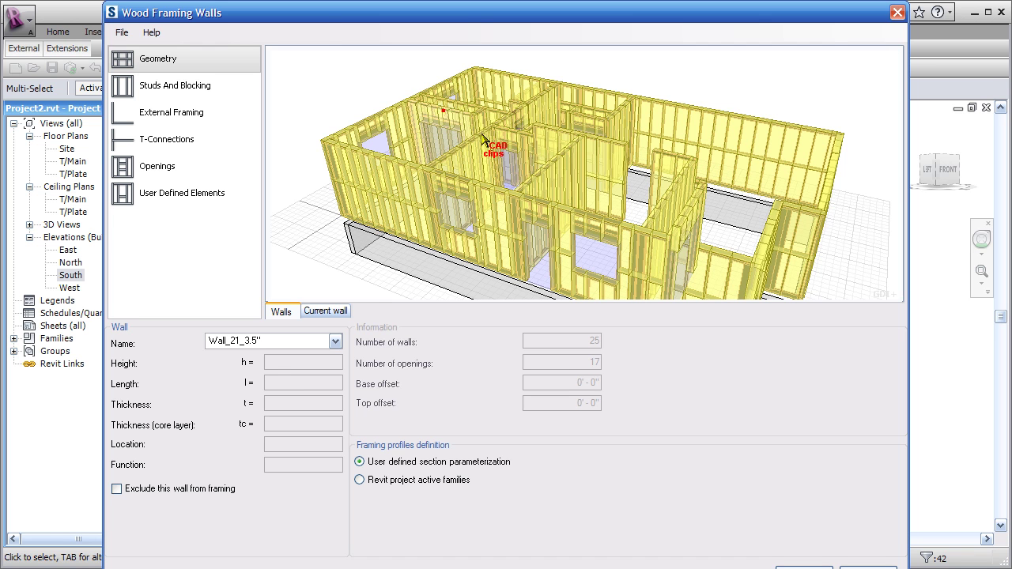
pyautogui.click(686, 132)
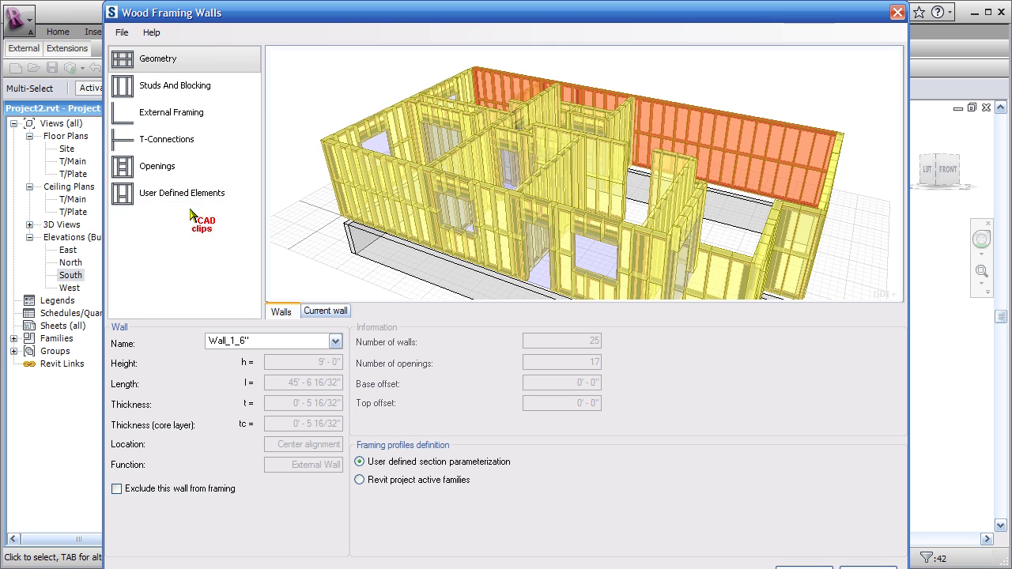
pyautogui.click(192, 60)
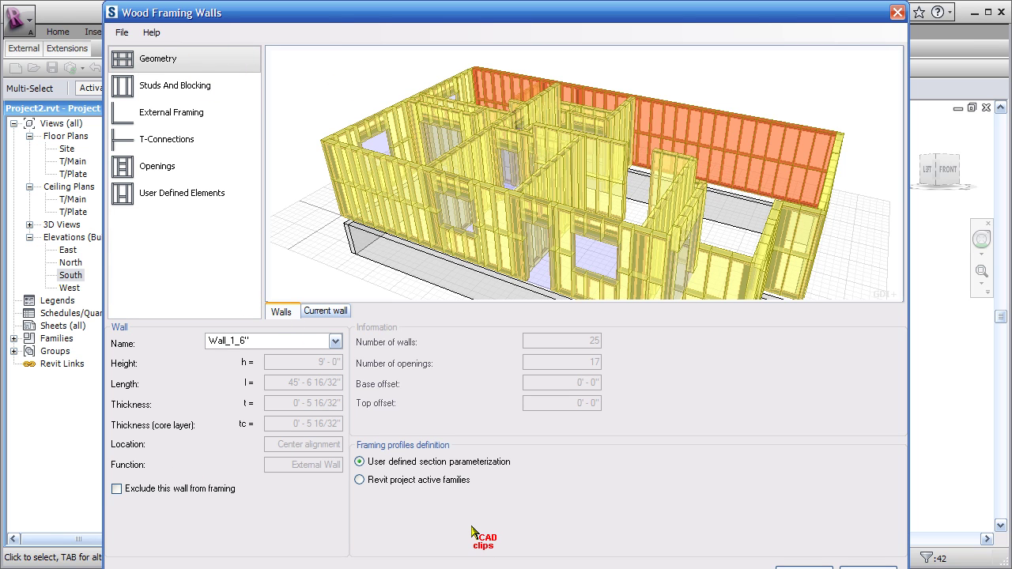
# Step: Check the back wall's blocking height under Studs And Blocking
pyautogui.click(128, 79)
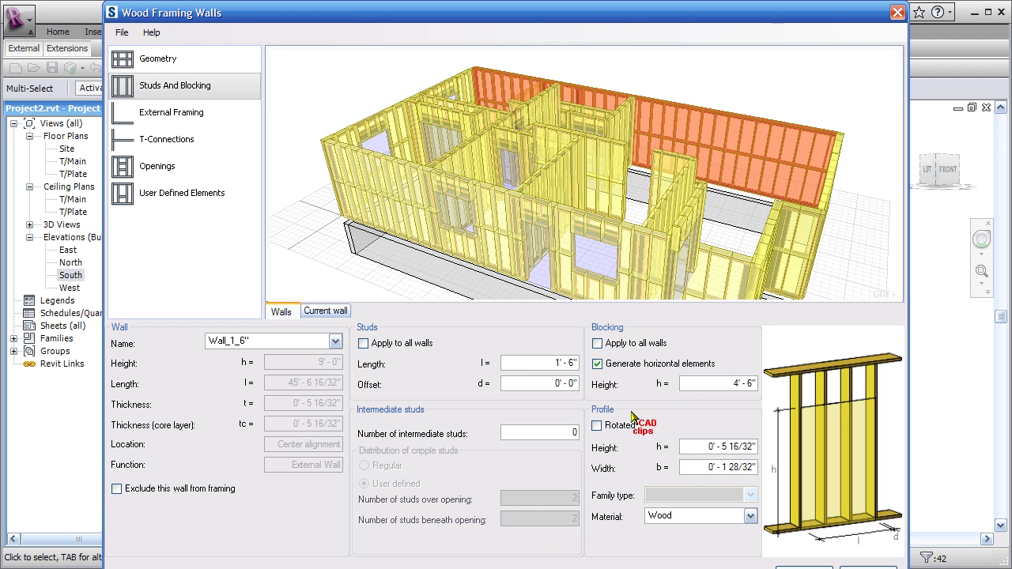
pyautogui.click(720, 382)
pyautogui.doubleClick(719, 382)
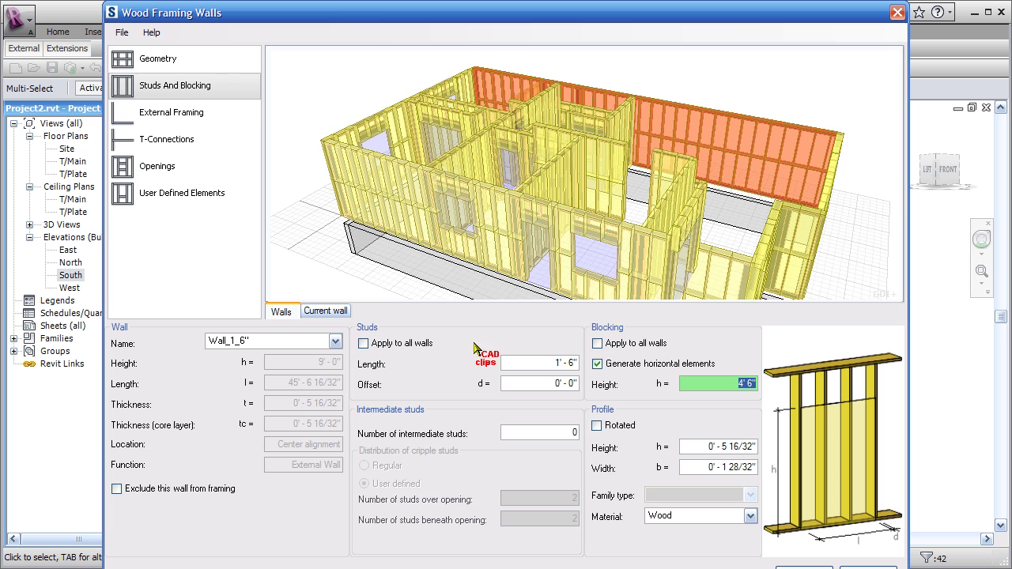
# Step: Review the external framing right stud and top plate profile types without changing them
pyautogui.click(186, 117)
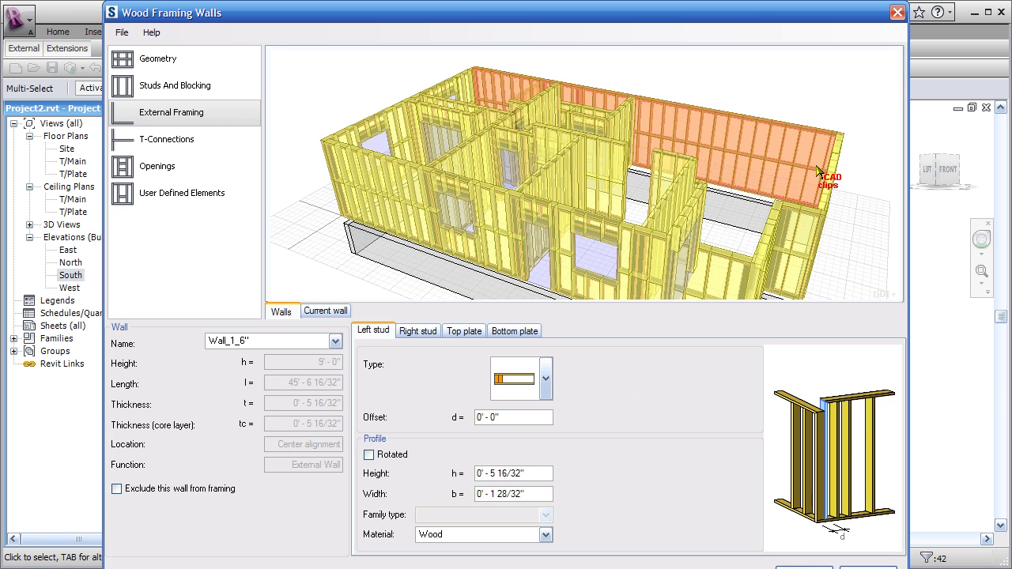
pyautogui.click(416, 331)
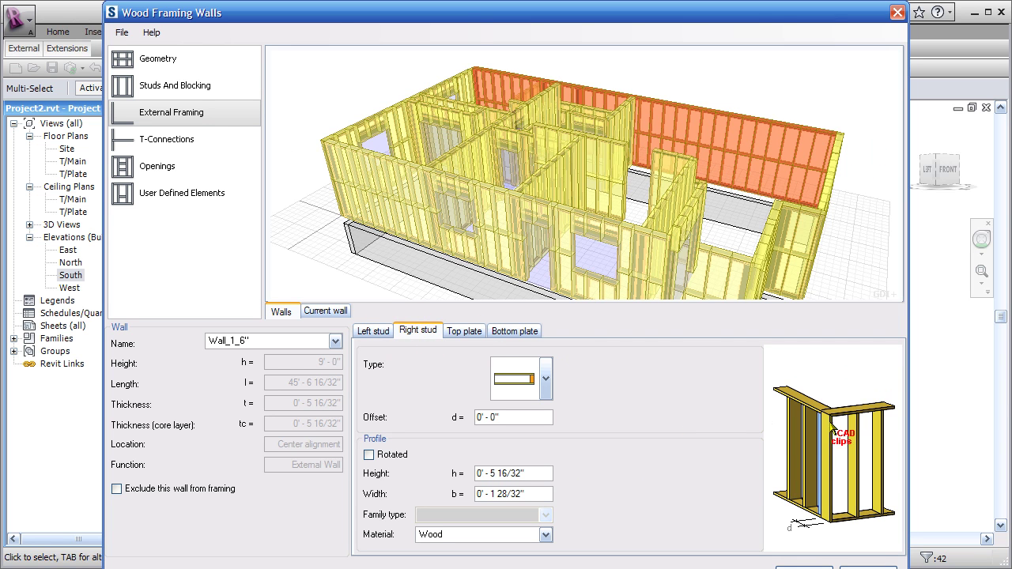
pyautogui.click(479, 331)
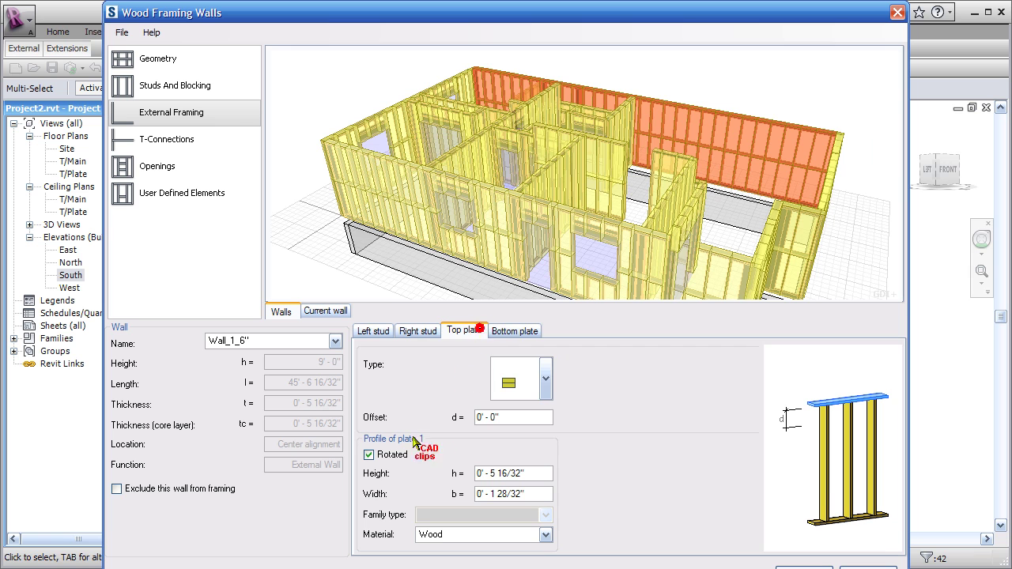
pyautogui.click(546, 377)
pyautogui.click(546, 378)
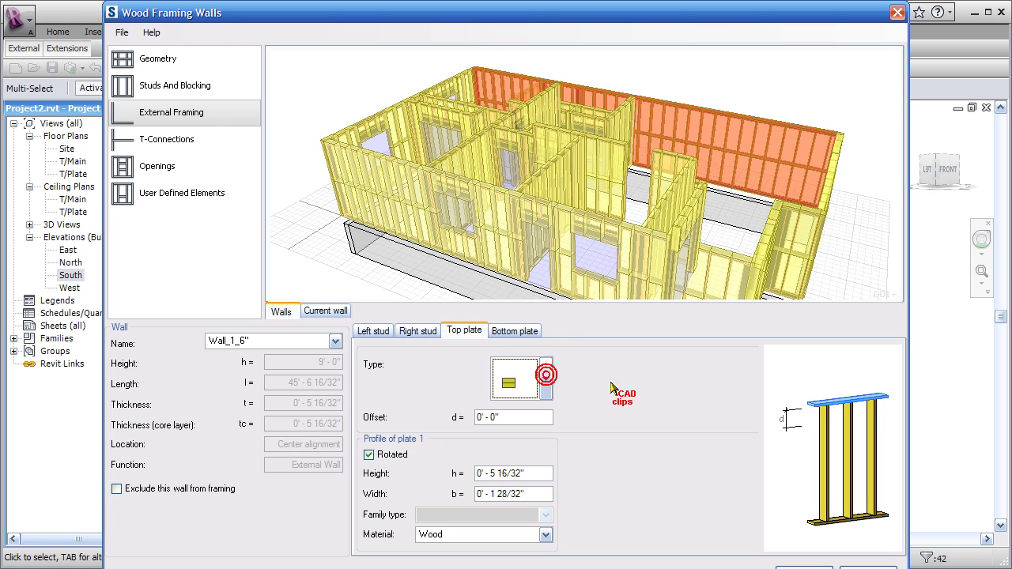
# Step: Review the bottom plate profile type, height and width, then return to Geometry
pyautogui.click(521, 330)
pyautogui.click(545, 378)
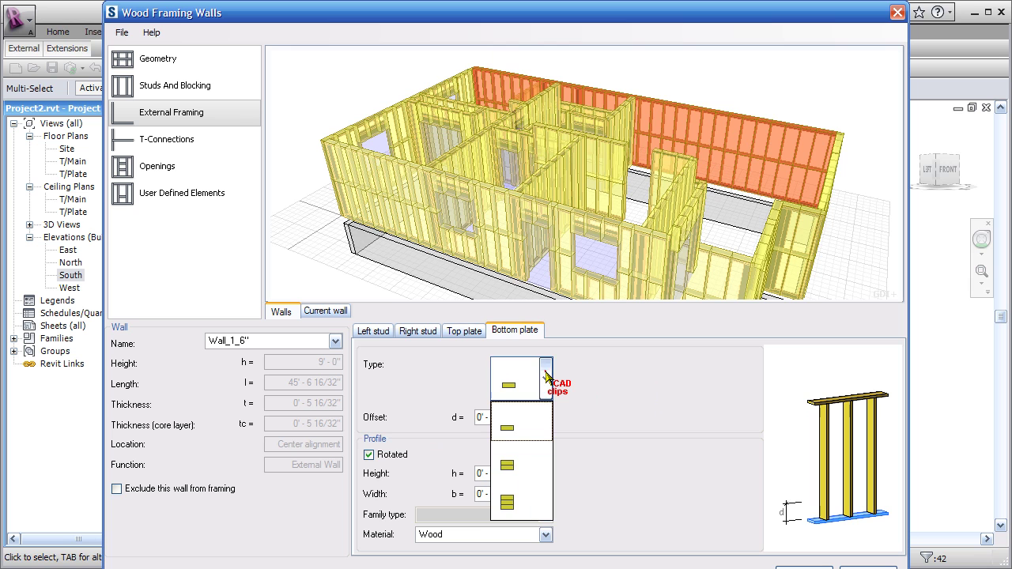
pyautogui.click(544, 371)
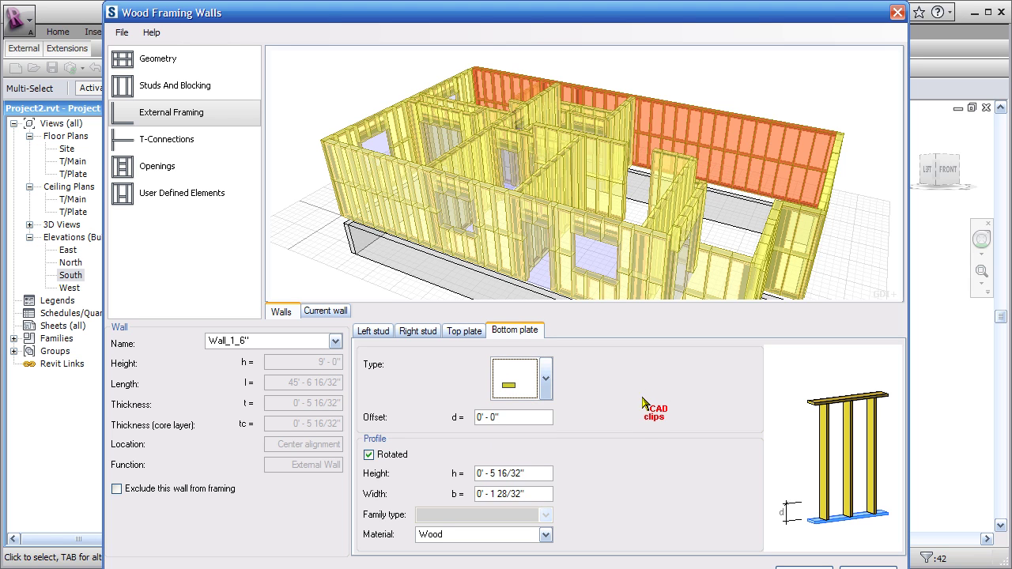
pyautogui.click(533, 472)
pyautogui.click(541, 493)
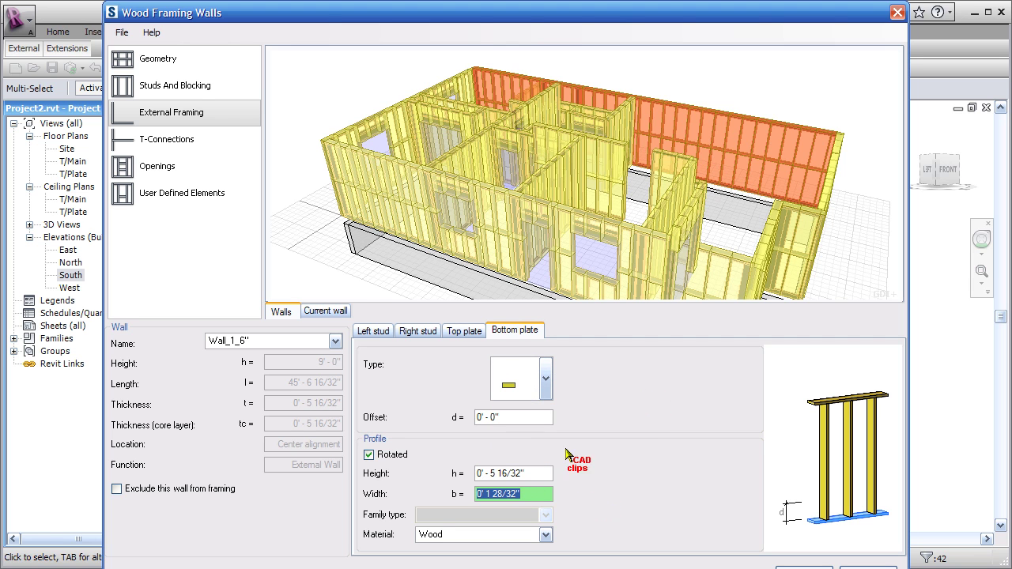
pyautogui.click(166, 59)
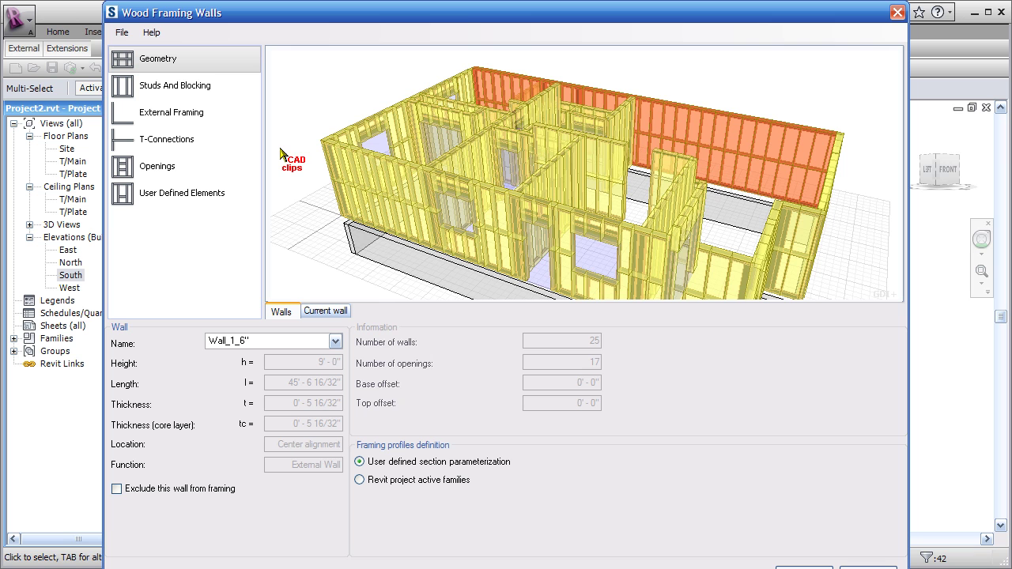
# Step: Select front wall Wall_3_6" and review its studs, blocking, plates and T-connections
pyautogui.click(577, 213)
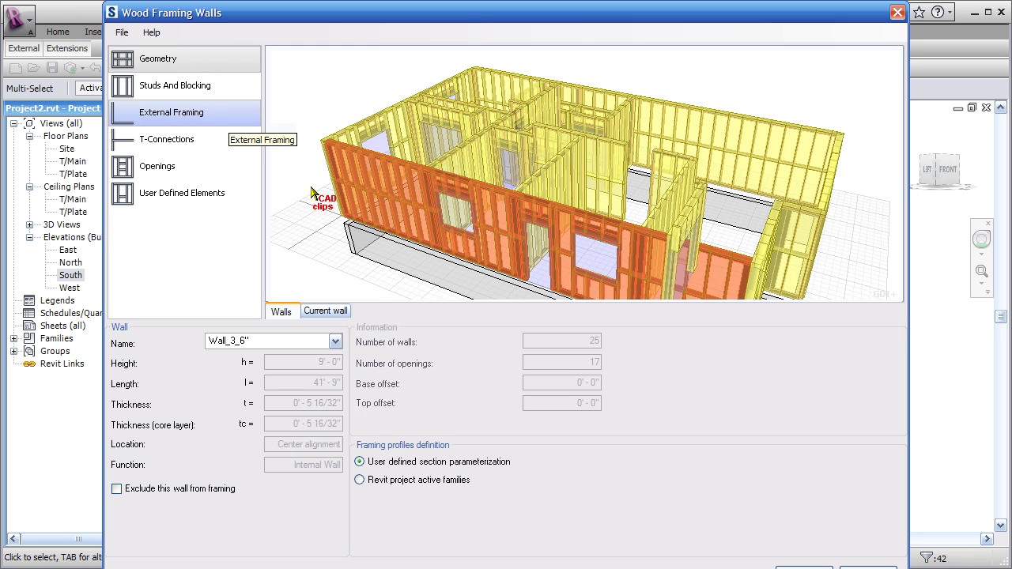
pyautogui.click(175, 83)
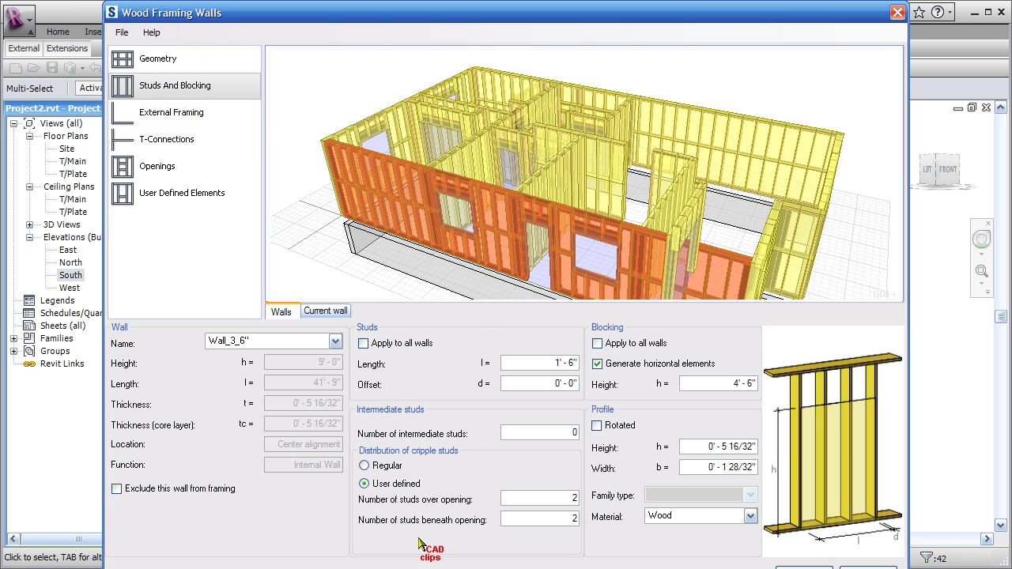
pyautogui.click(177, 115)
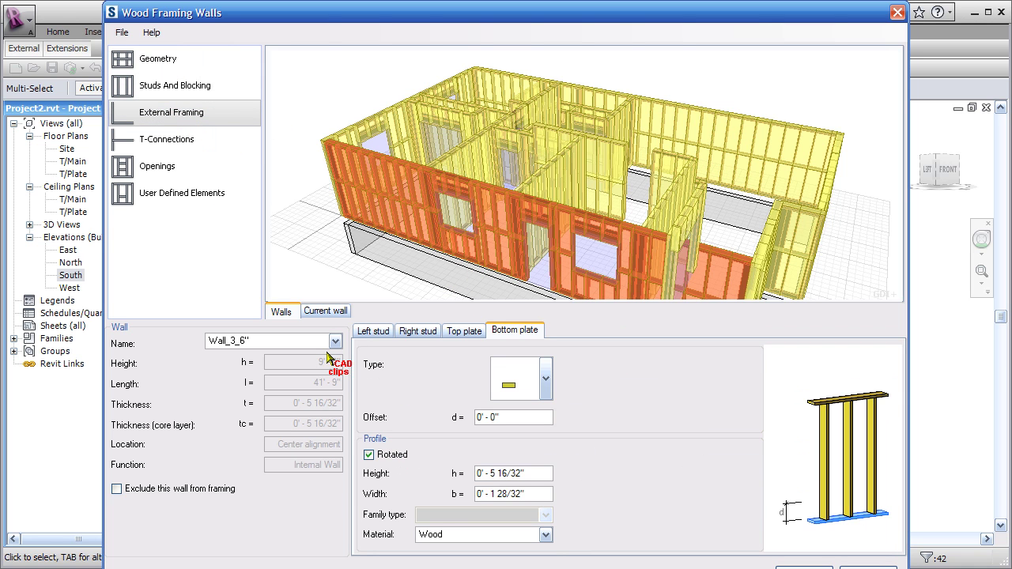
pyautogui.click(546, 378)
pyautogui.click(557, 440)
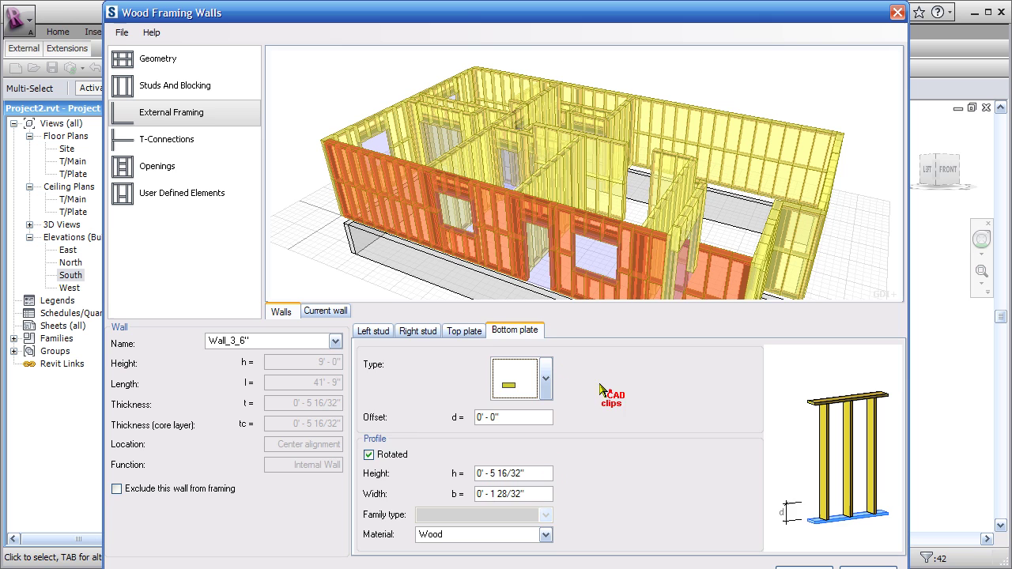
pyautogui.click(464, 330)
pyautogui.click(184, 141)
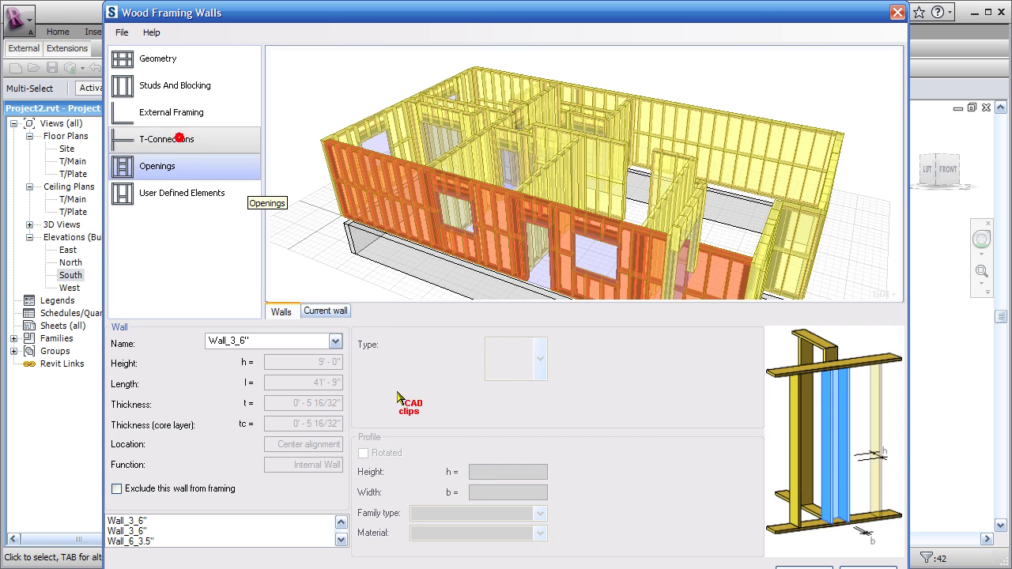
# Step: Browse Window_3 and Door_1 openings, choose Window_2, and show its wall in elevation
pyautogui.click(165, 175)
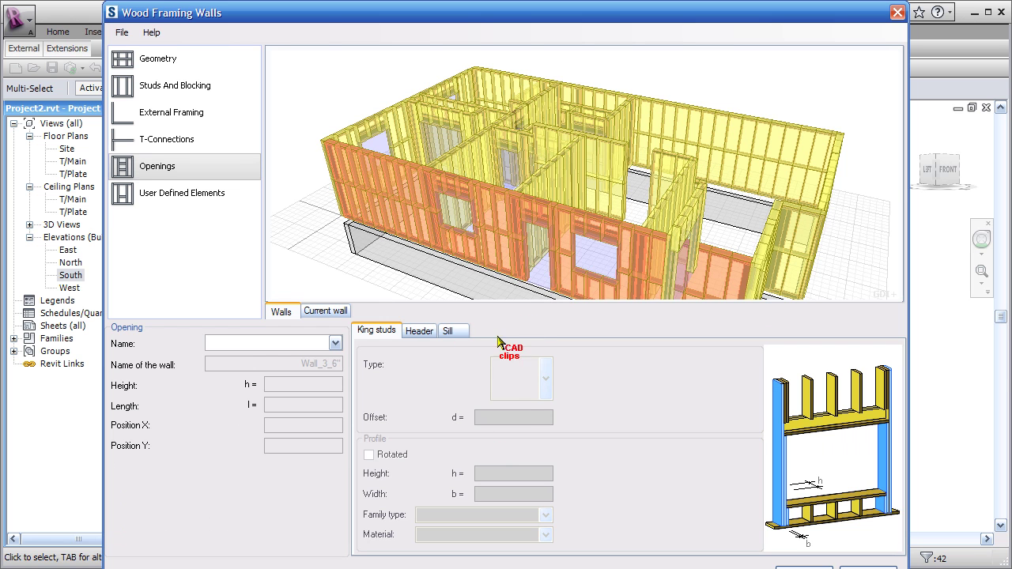
pyautogui.click(335, 343)
pyautogui.click(237, 357)
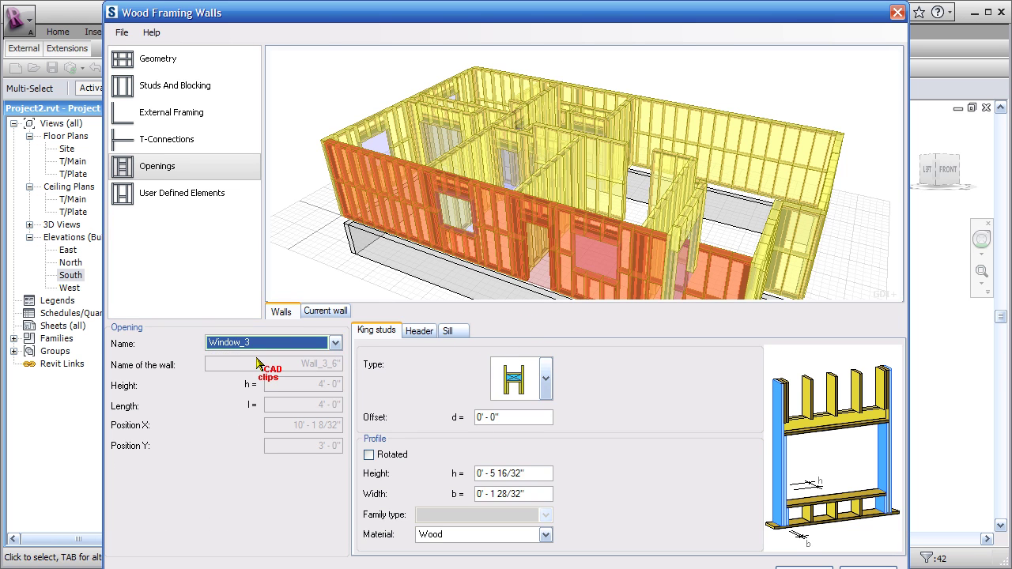
pyautogui.click(261, 343)
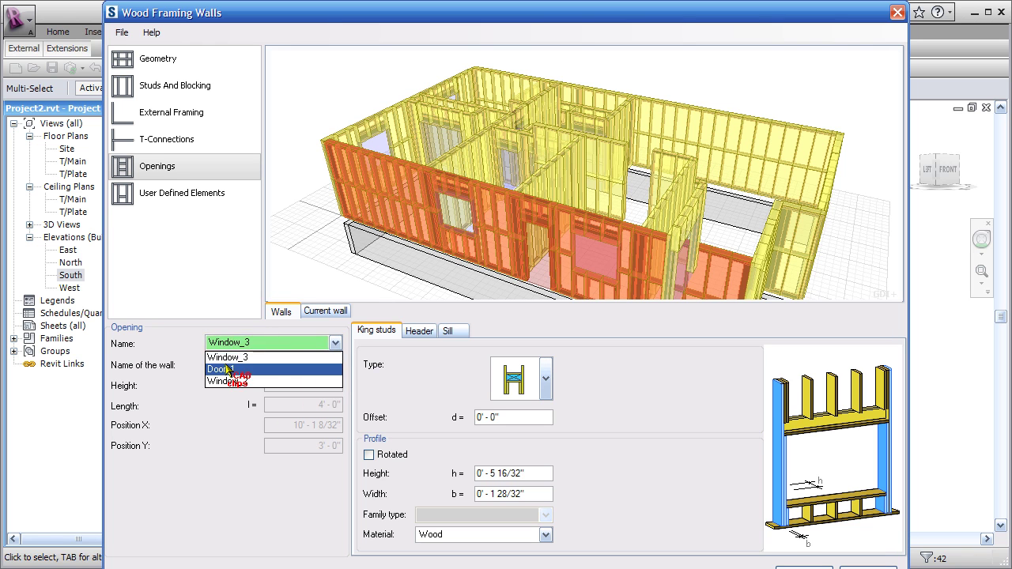
pyautogui.click(225, 367)
pyautogui.click(267, 344)
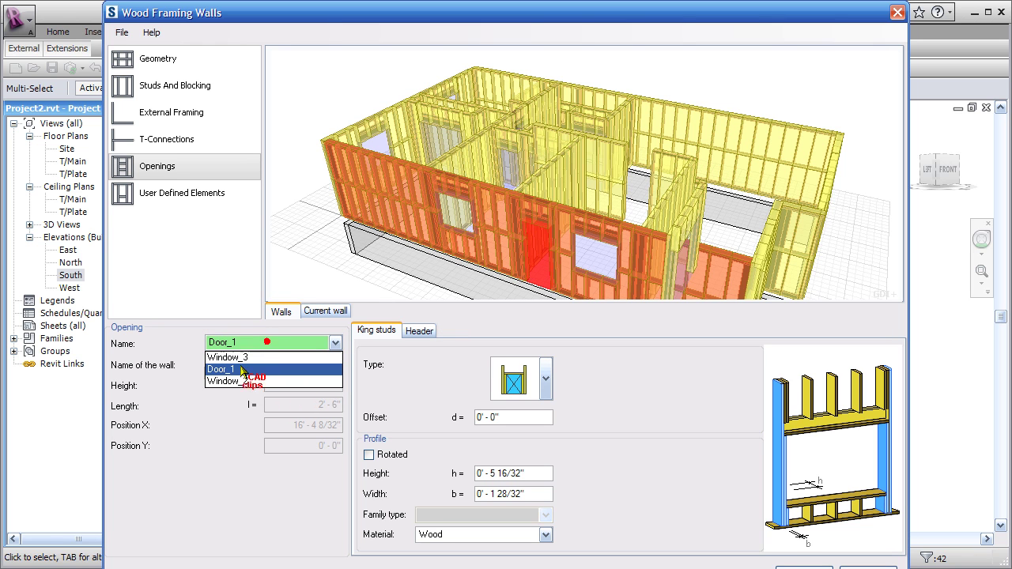
pyautogui.click(230, 381)
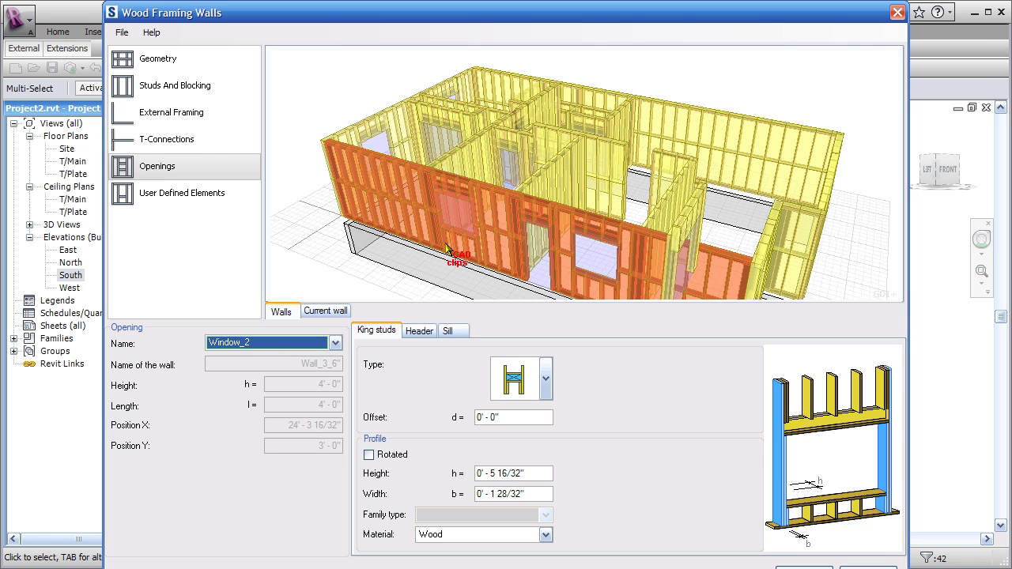
pyautogui.click(327, 311)
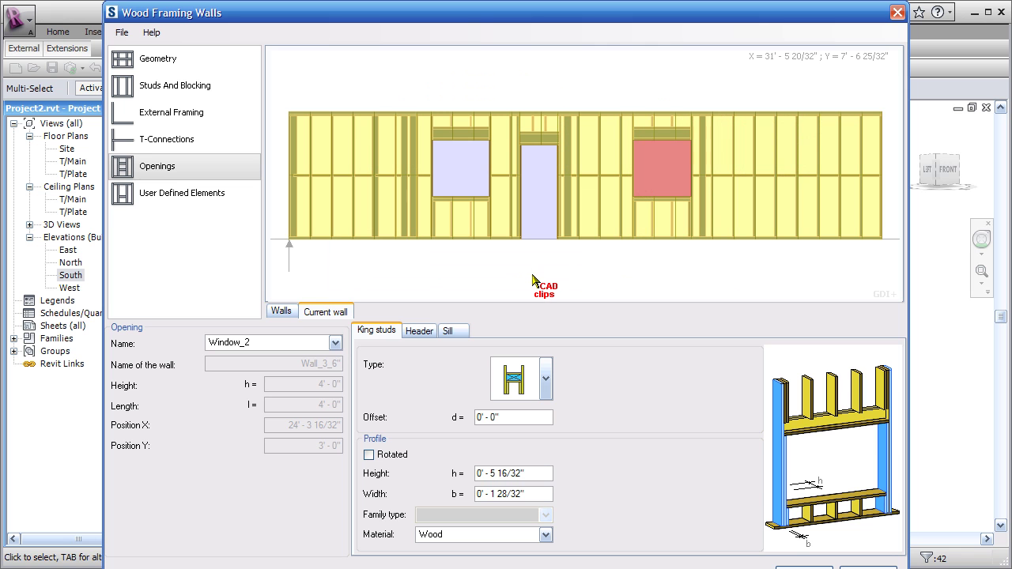
# Step: Rotate the preview slightly, switch to Door_1 and check its king stud type
pyautogui.moveTo(678, 181); pyautogui.dragTo(669, 201, button='middle')
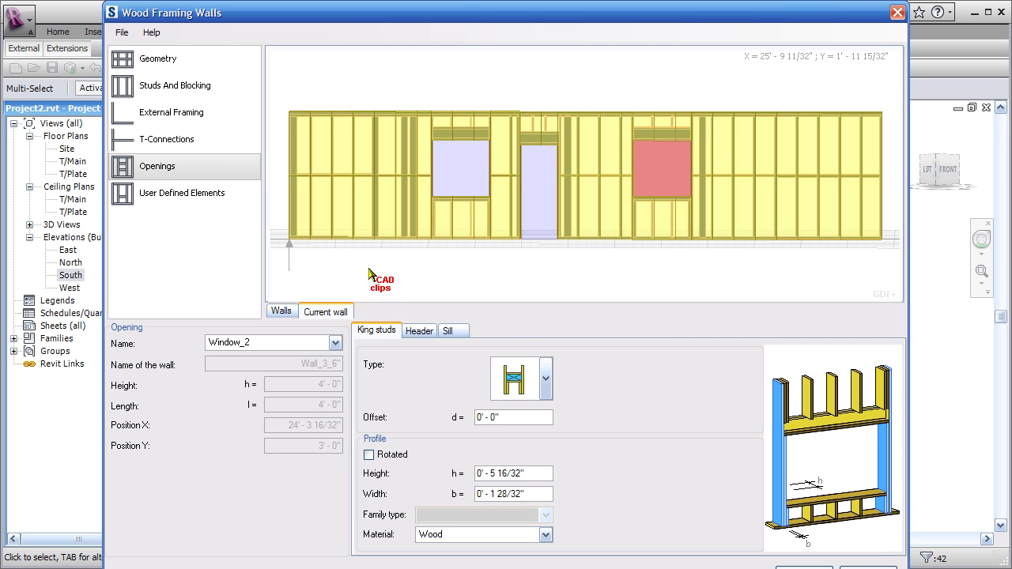
pyautogui.click(336, 342)
pyautogui.click(243, 368)
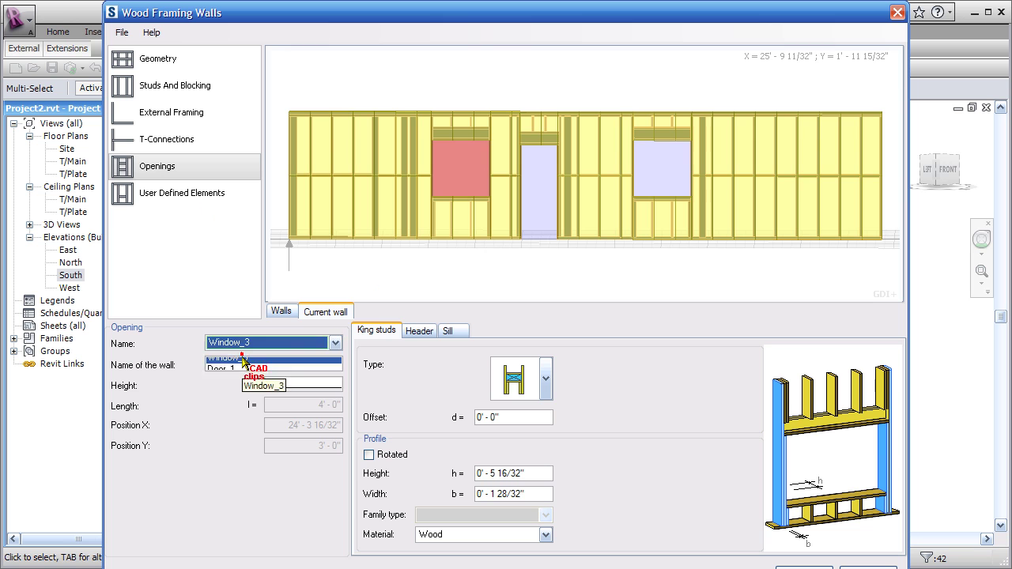
pyautogui.click(335, 342)
pyautogui.click(245, 381)
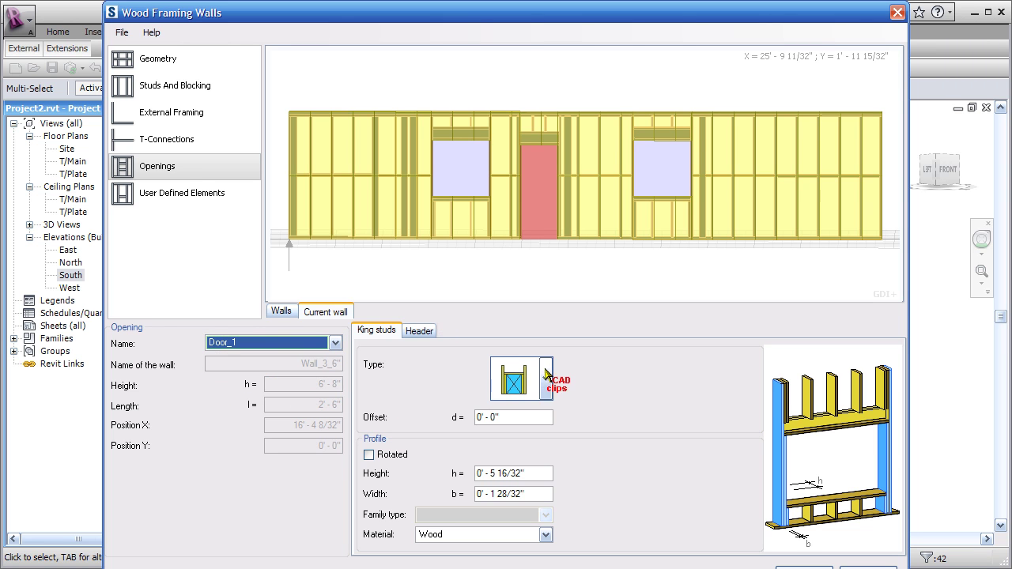
pyautogui.click(378, 330)
pyautogui.click(545, 372)
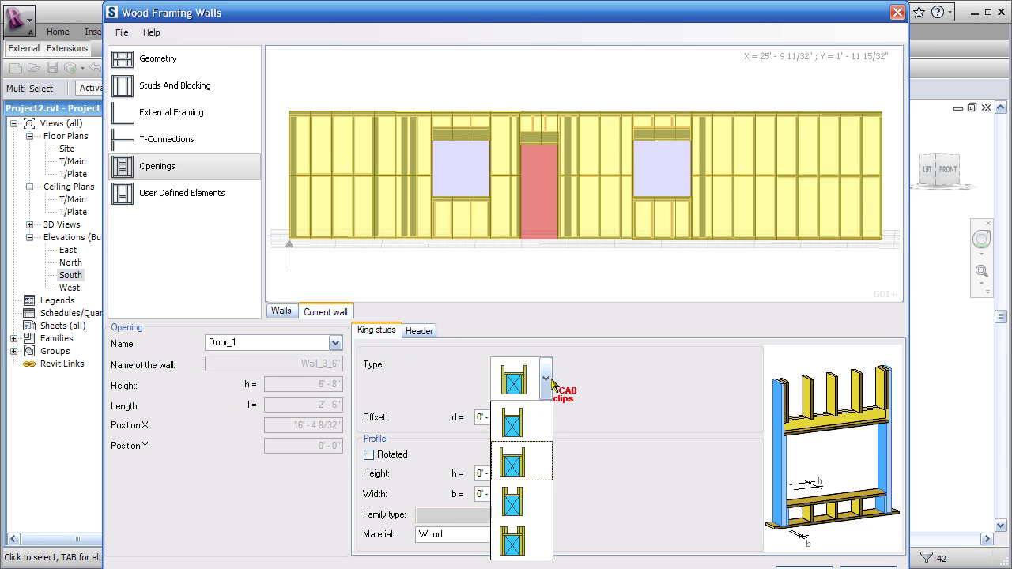
pyautogui.click(547, 377)
# Step: Review Door_1's header type and profile settings without changing them
pyautogui.click(419, 330)
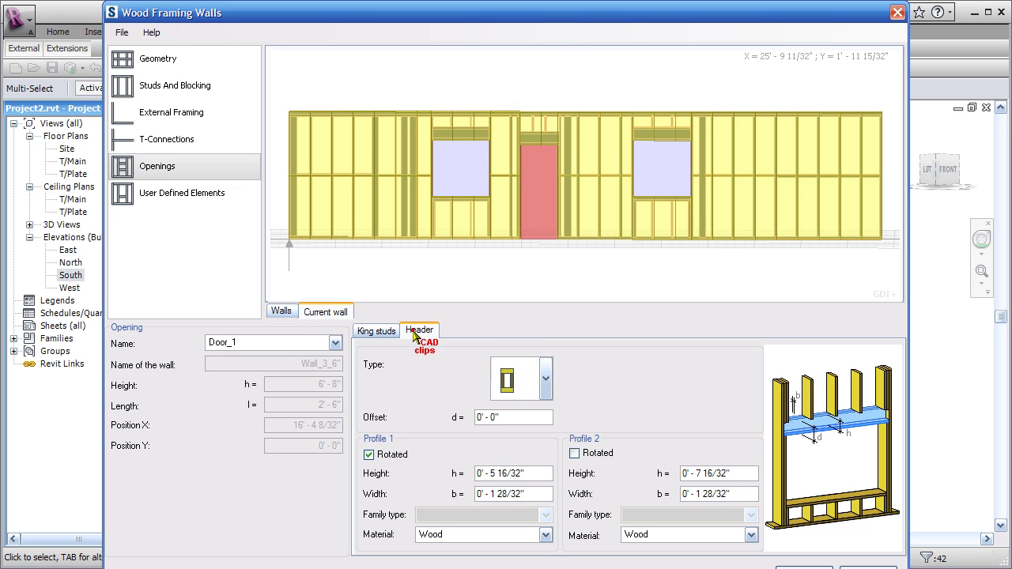
pyautogui.click(545, 380)
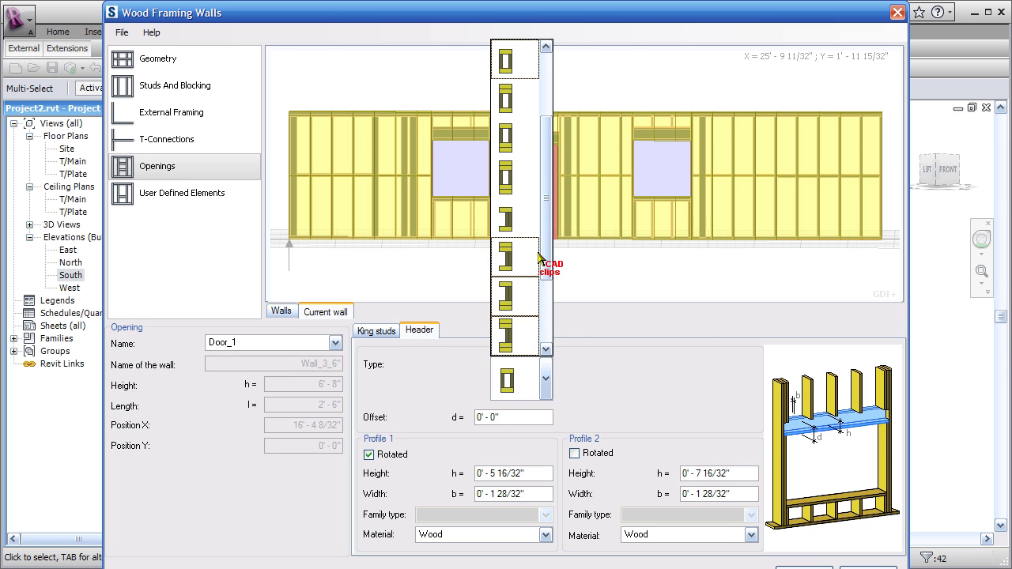
pyautogui.click(685, 332)
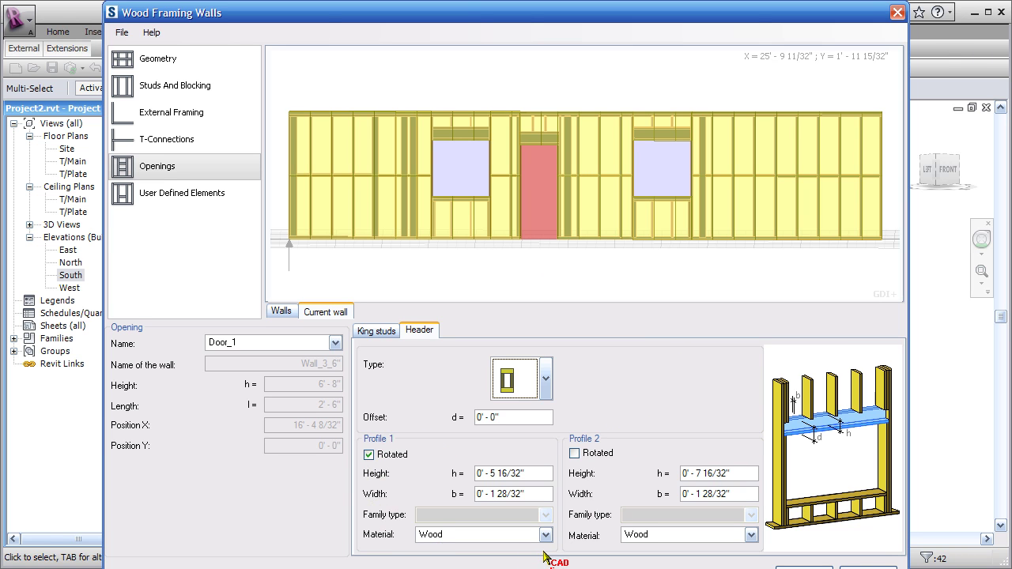
pyautogui.click(525, 400)
pyautogui.click(511, 394)
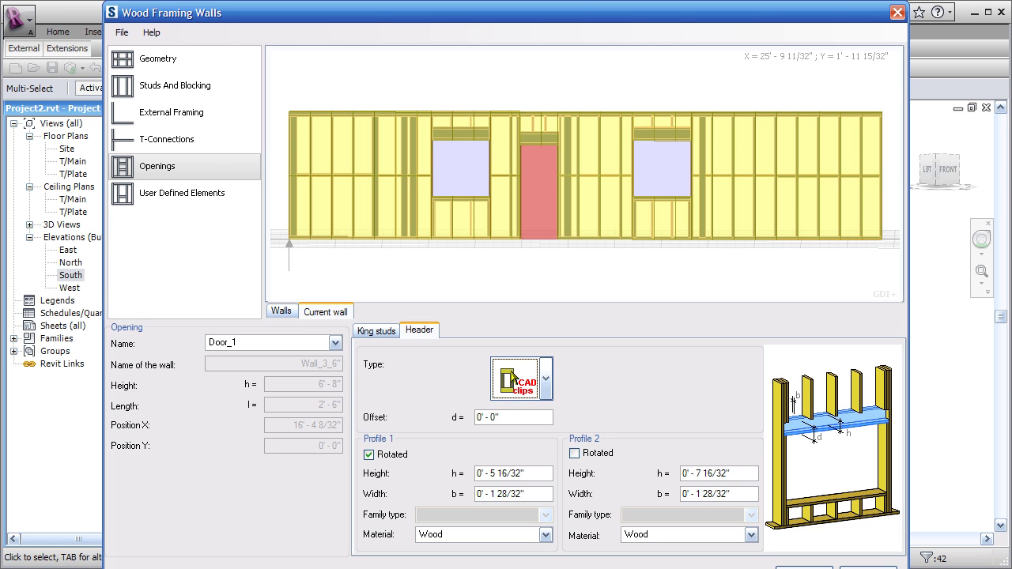
pyautogui.click(566, 478)
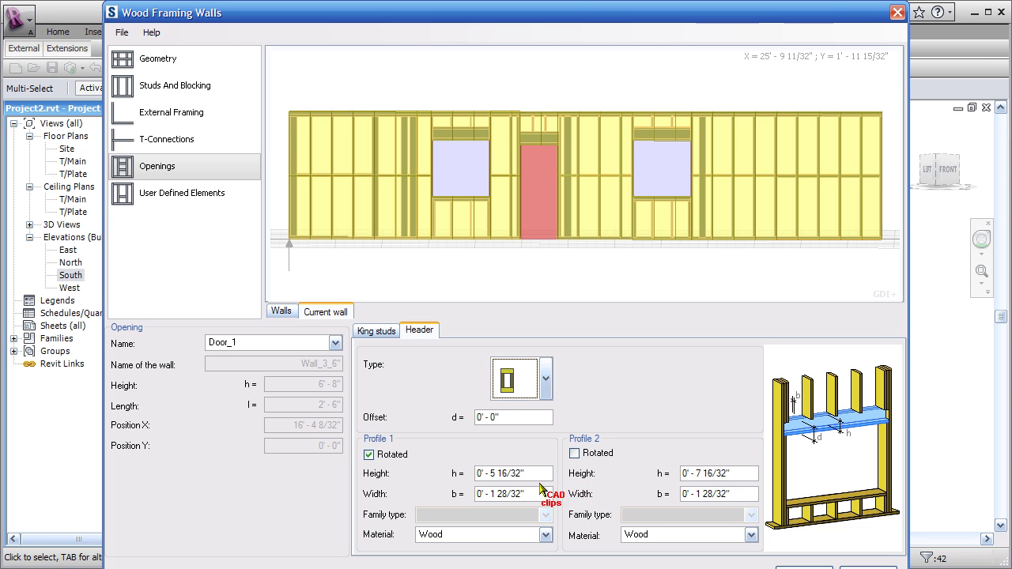
pyautogui.click(368, 456)
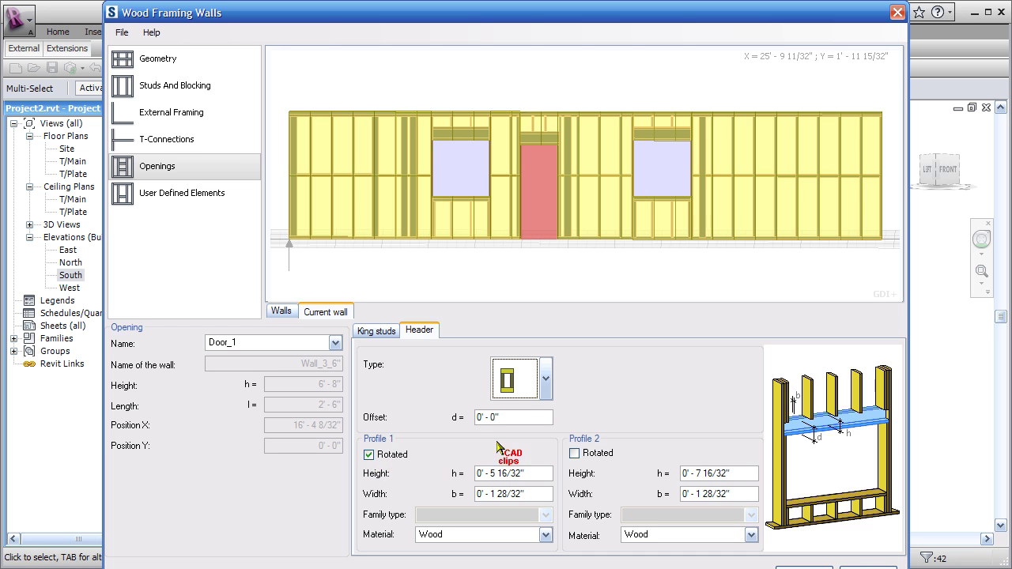
pyautogui.click(504, 395)
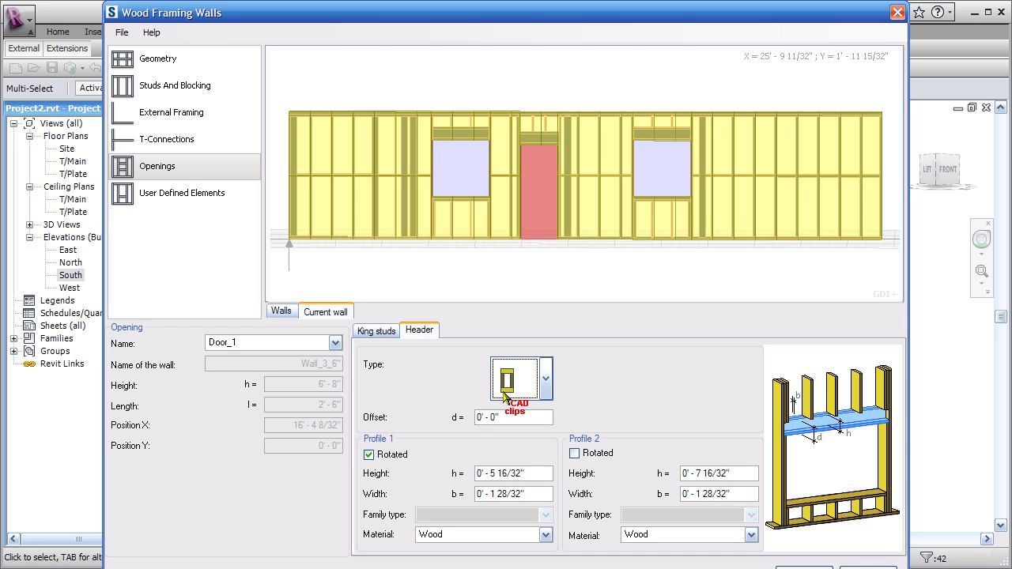
# Step: Zoom in on the door and toggle header Profile 1 rotation off and back on, checking its height and width
pyautogui.click(549, 151)
pyautogui.scroll(5, 546, 148)
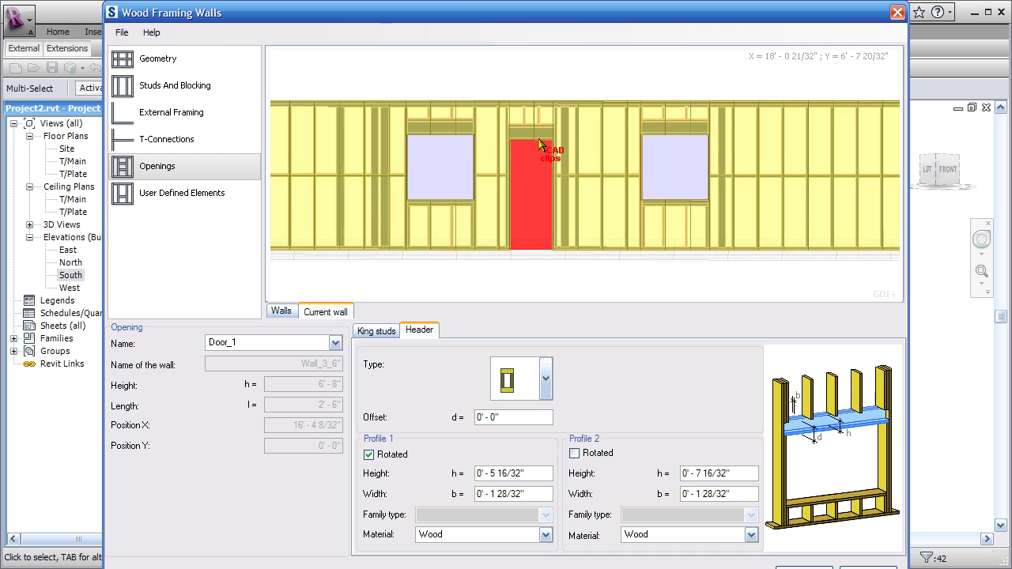
pyautogui.scroll(4, 537, 142)
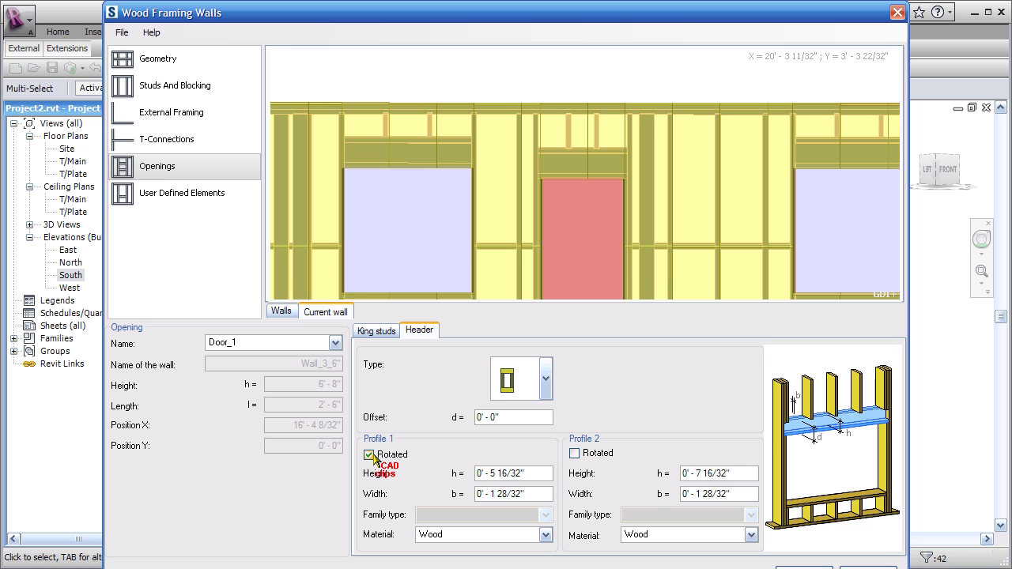
pyautogui.click(369, 455)
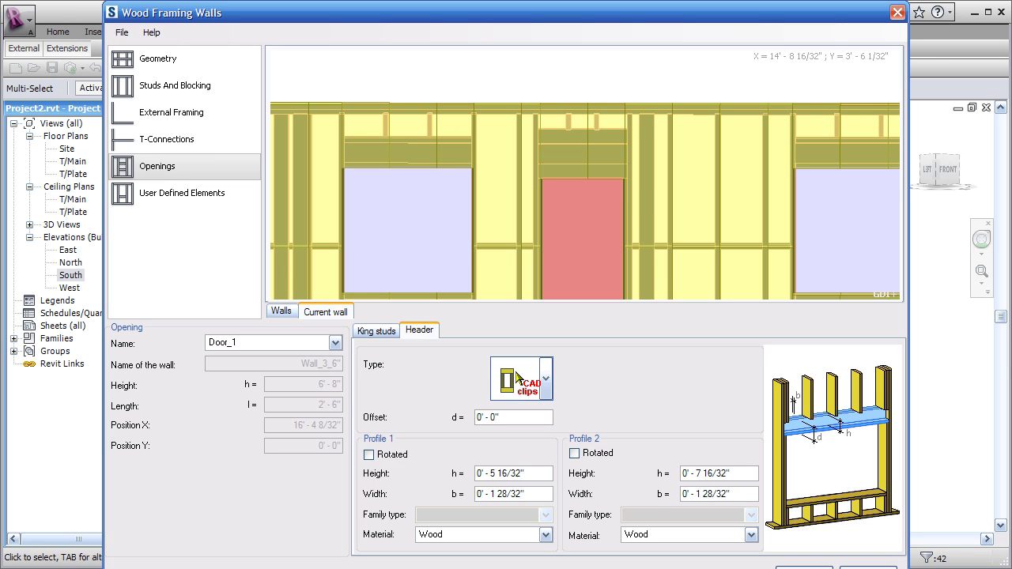
pyautogui.click(369, 456)
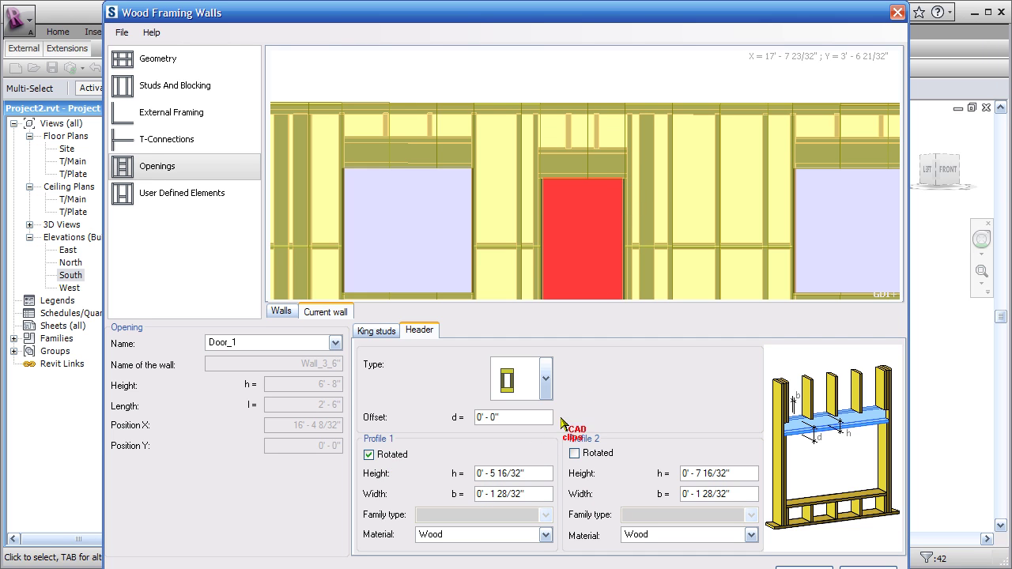
pyautogui.click(538, 474)
pyautogui.click(539, 494)
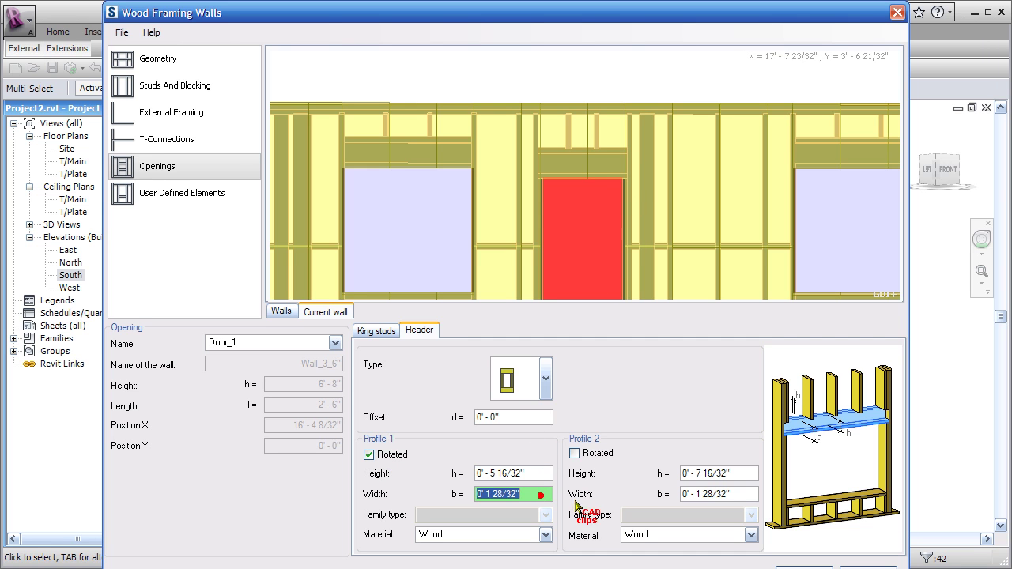
pyautogui.click(543, 473)
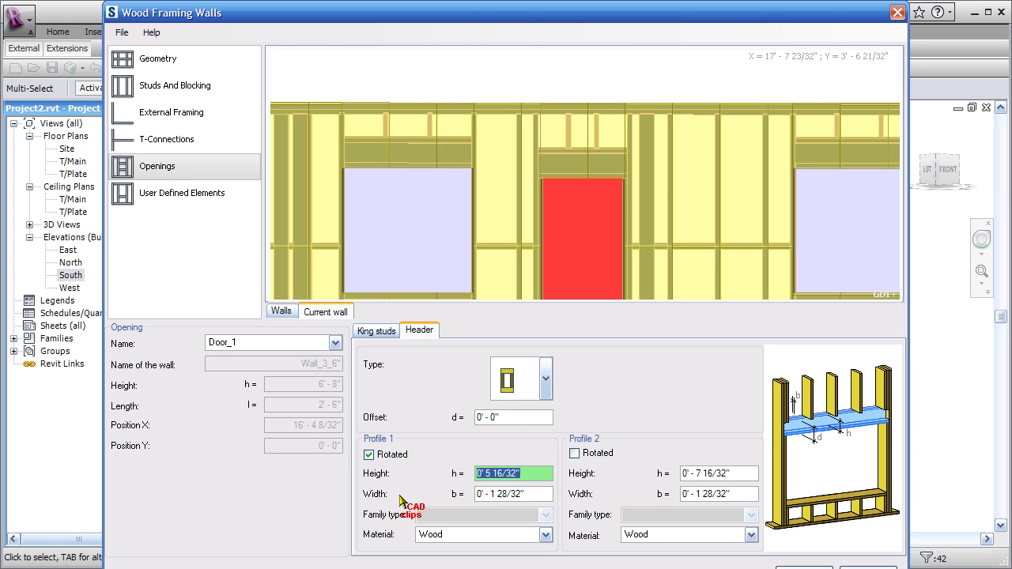
pyautogui.click(538, 470)
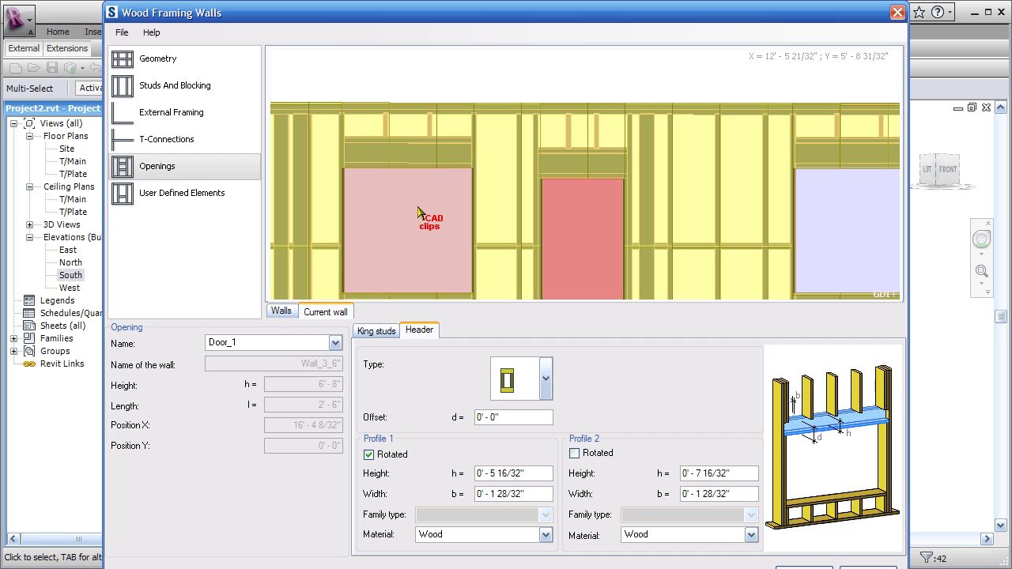
# Step: Select Window_3 in the preview and check its king stud type
pyautogui.click(335, 342)
pyautogui.click(467, 319)
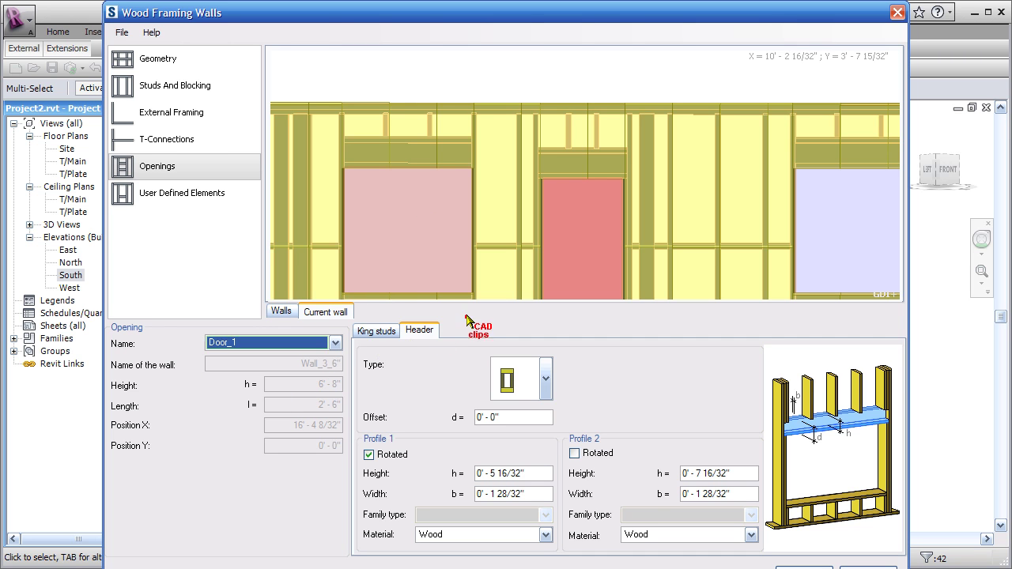
pyautogui.click(435, 222)
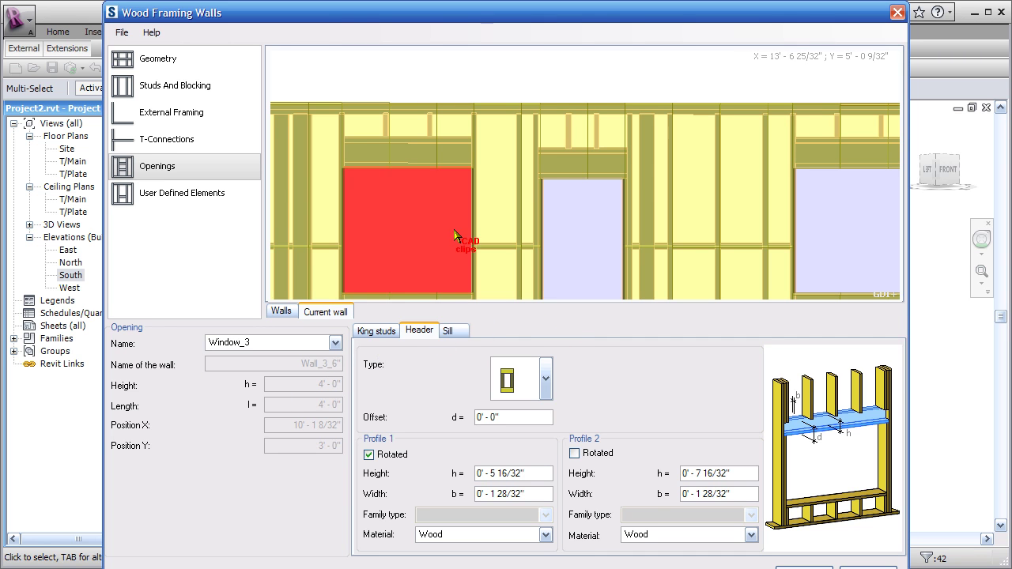
pyautogui.click(374, 332)
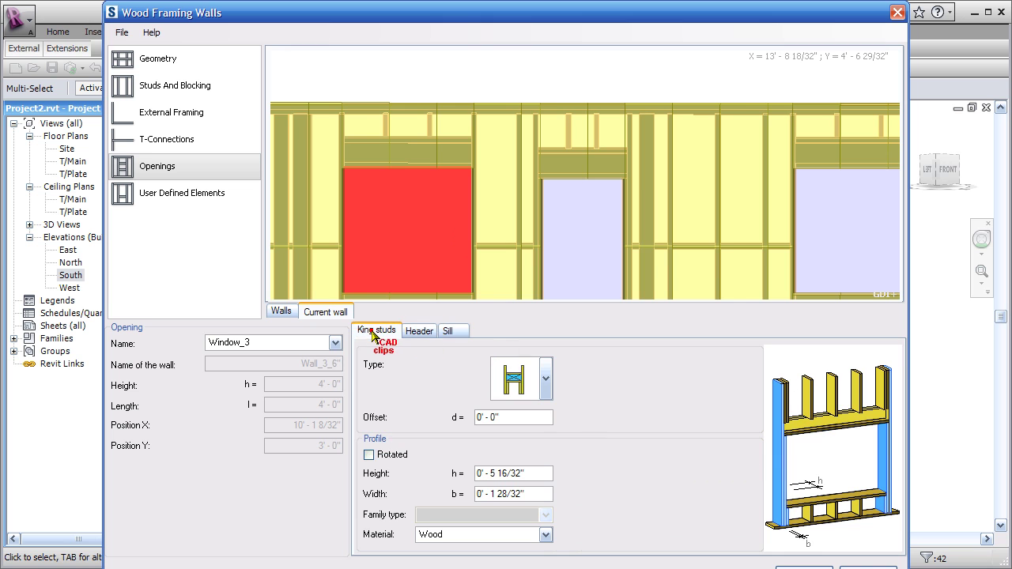
pyautogui.click(545, 378)
pyautogui.click(546, 378)
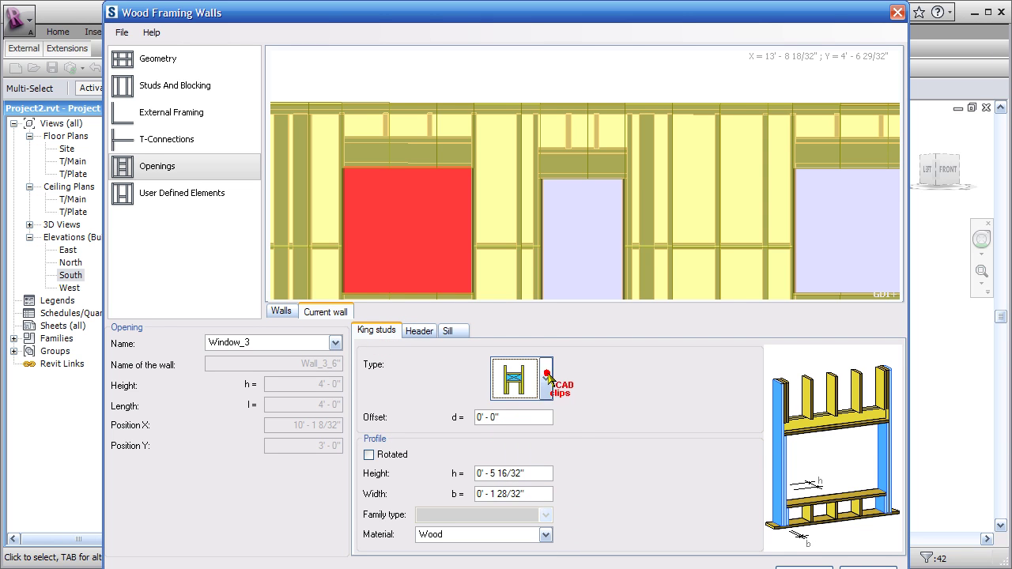
# Step: Review Window_3's header and sill settings, then show all framed walls in 3D
pyautogui.click(417, 330)
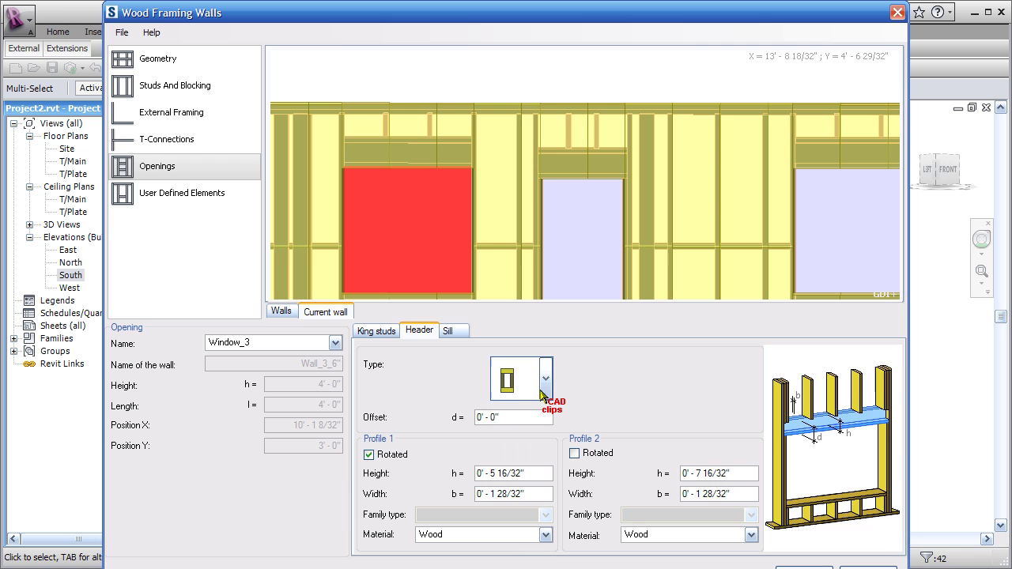
pyautogui.click(542, 392)
pyautogui.click(542, 392)
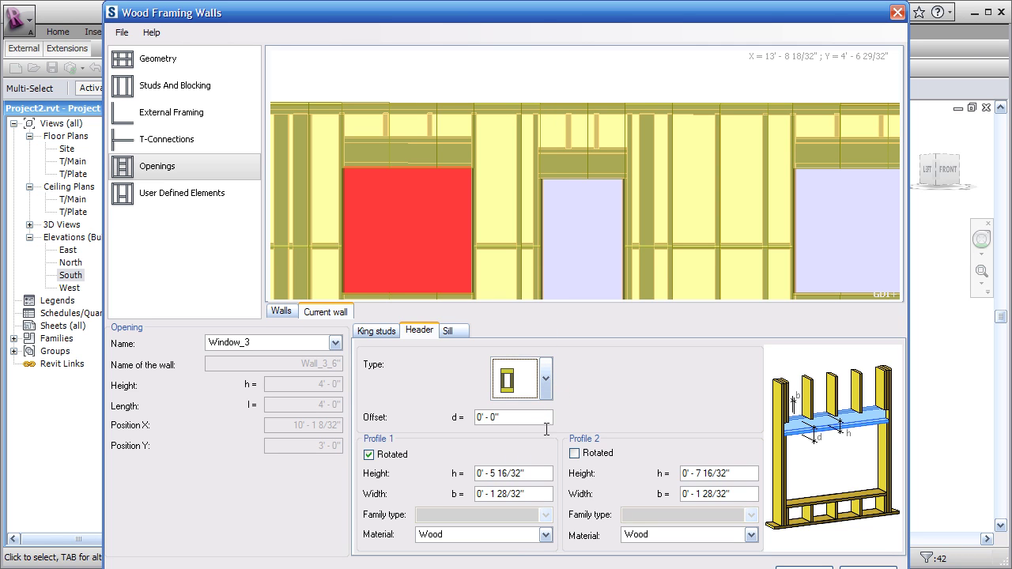
pyautogui.click(451, 331)
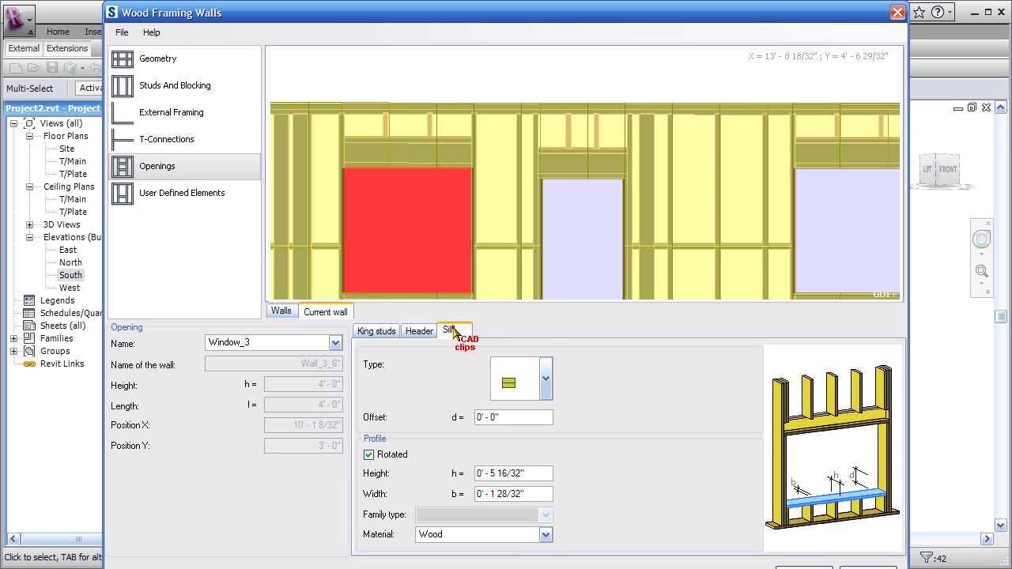
pyautogui.click(419, 330)
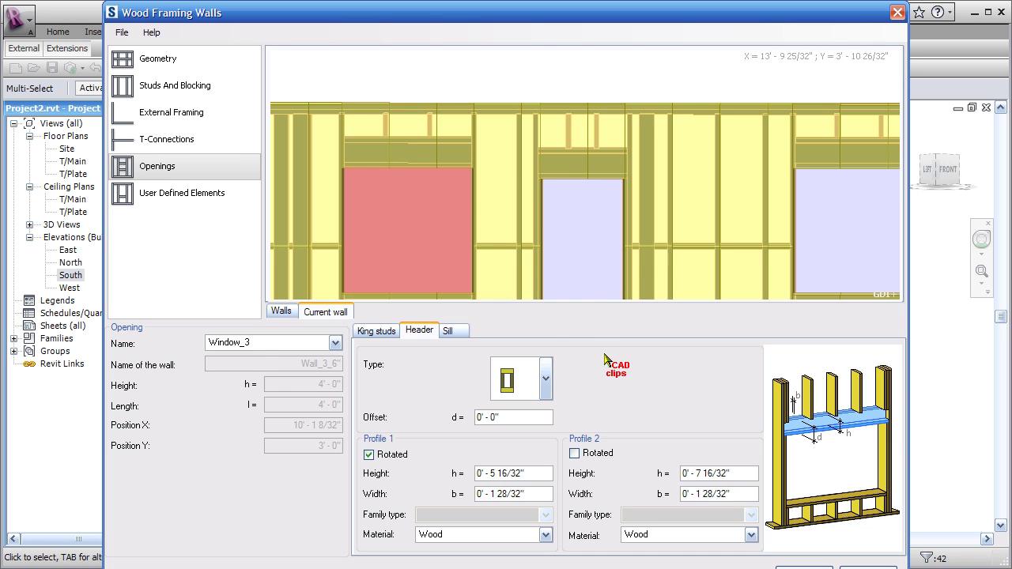
pyautogui.click(546, 379)
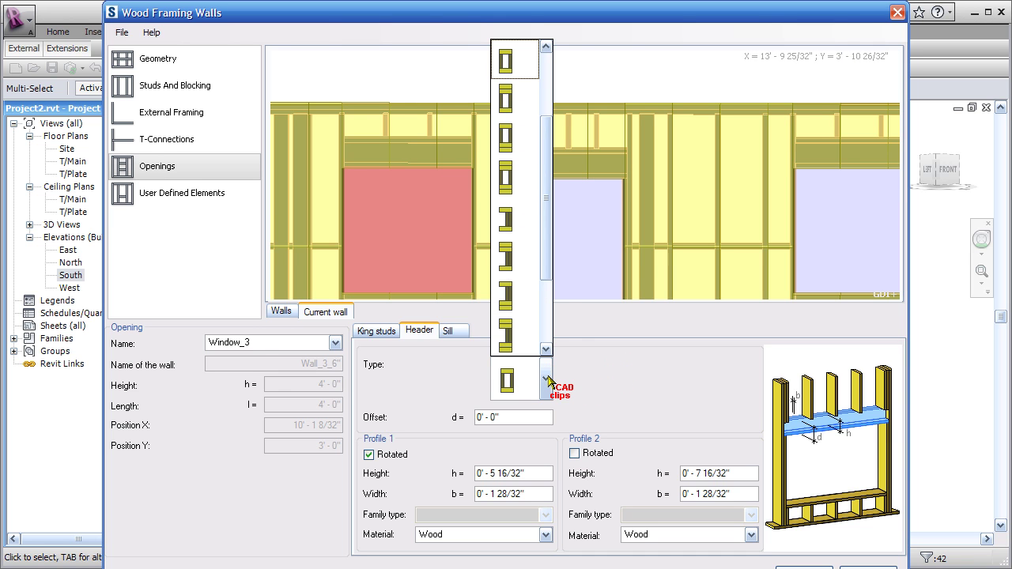
pyautogui.moveTo(545, 242); pyautogui.dragTo(554, 214)
pyautogui.click(640, 324)
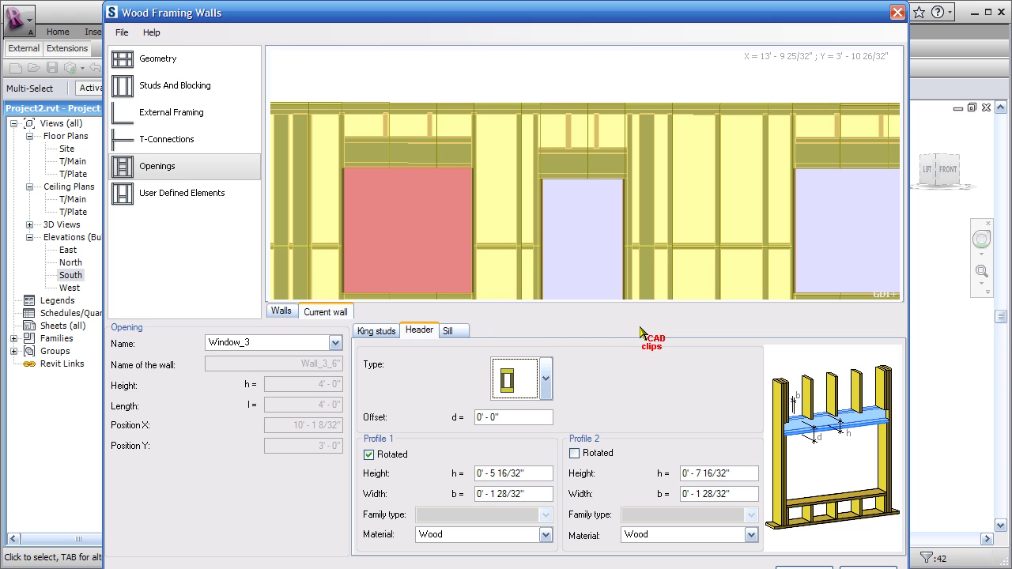
pyautogui.click(282, 312)
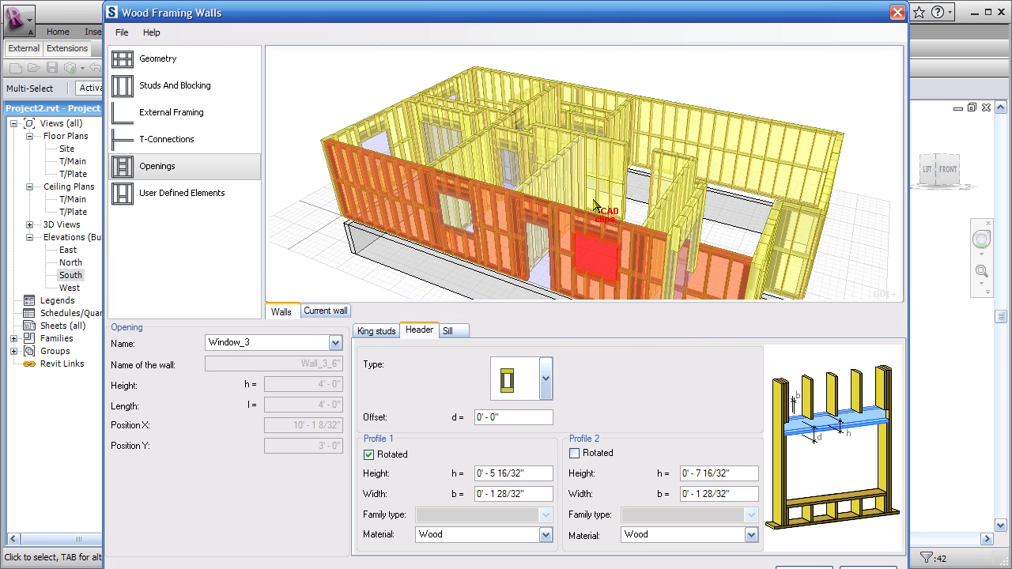
# Step: Select interior wall Wall_9_3.5", keep its stud length at 1' - 6", and return to Openings
pyautogui.click(564, 166)
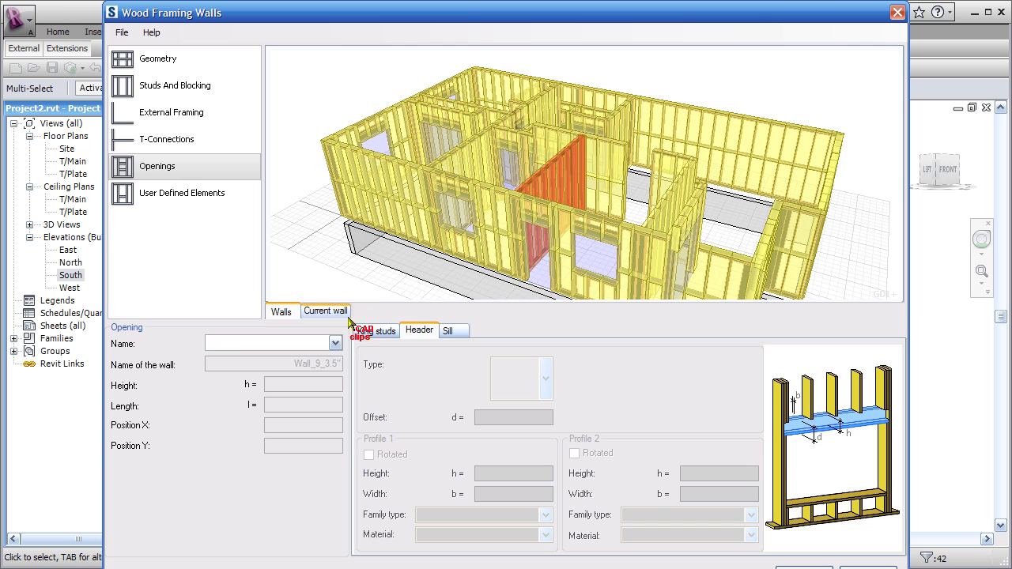
pyautogui.click(196, 90)
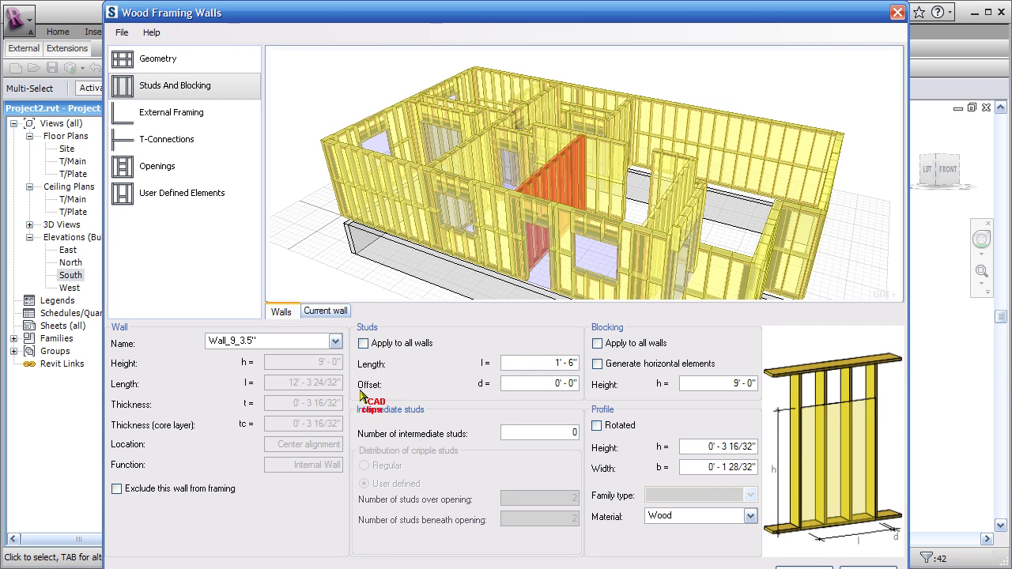
pyautogui.click(533, 365)
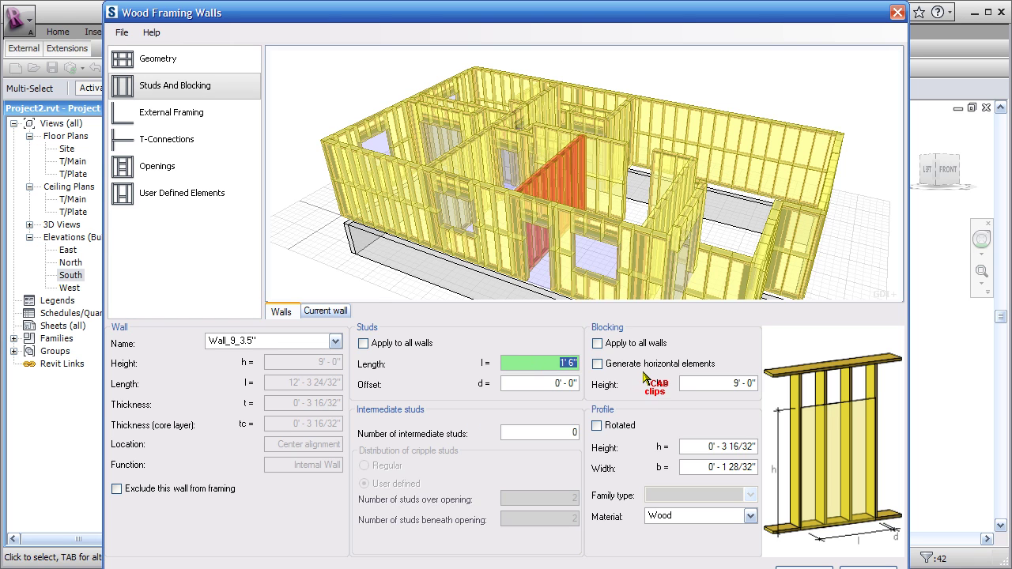
pyautogui.press('Return')
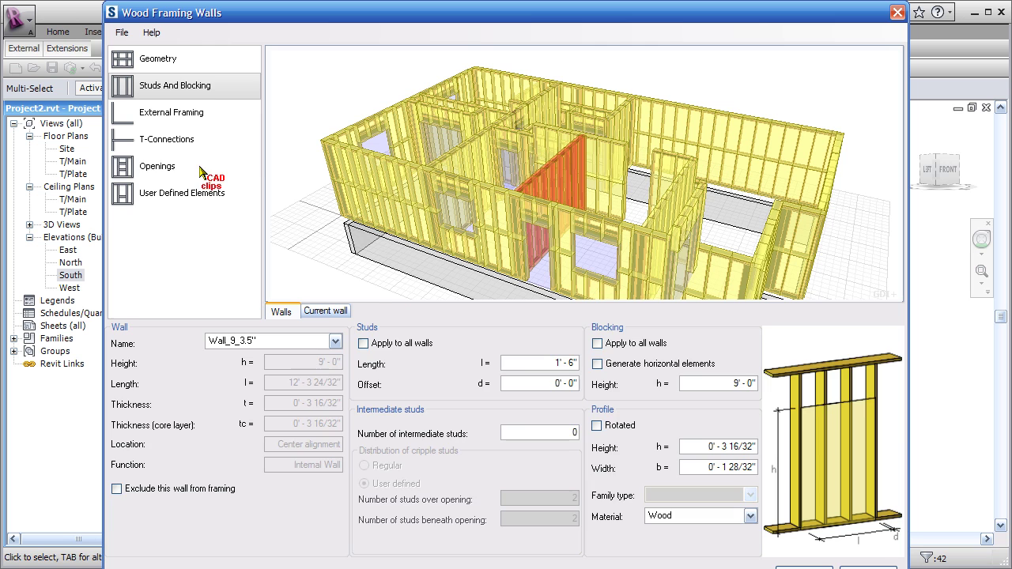
pyautogui.click(157, 167)
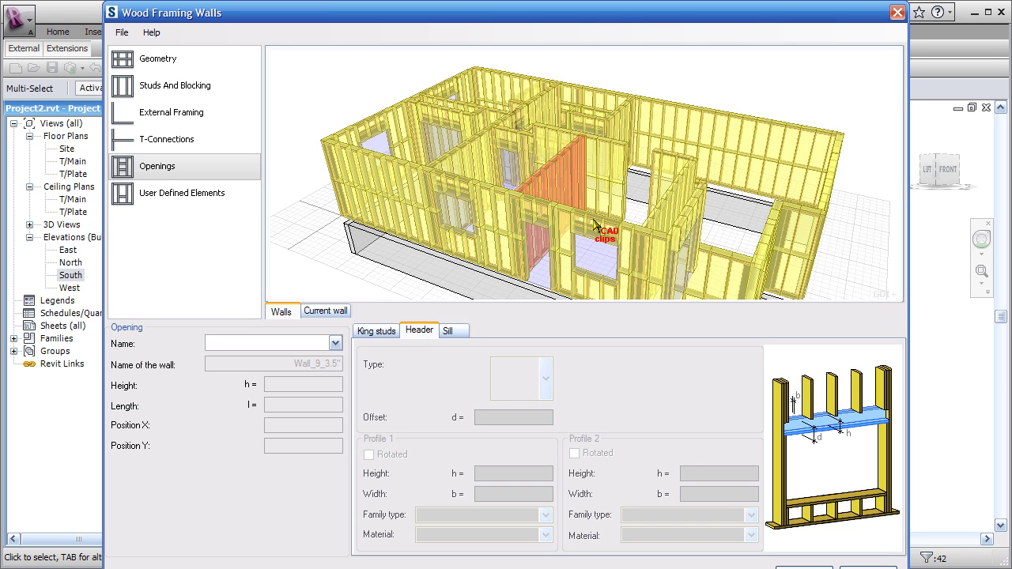
# Step: Orbit the preview, select Wall_2_6" and browse its sill, header and king stud settings
pyautogui.moveTo(594, 224)
pyautogui.mouseDown()
pyautogui.moveTo(598, 216)
pyautogui.moveTo(528, 195)
pyautogui.mouseUp()
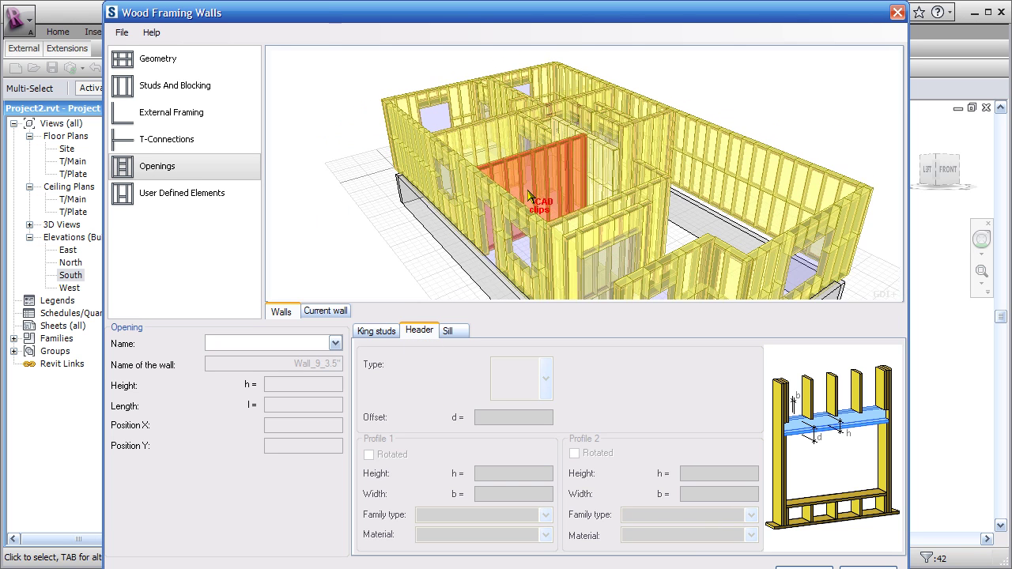
pyautogui.click(451, 331)
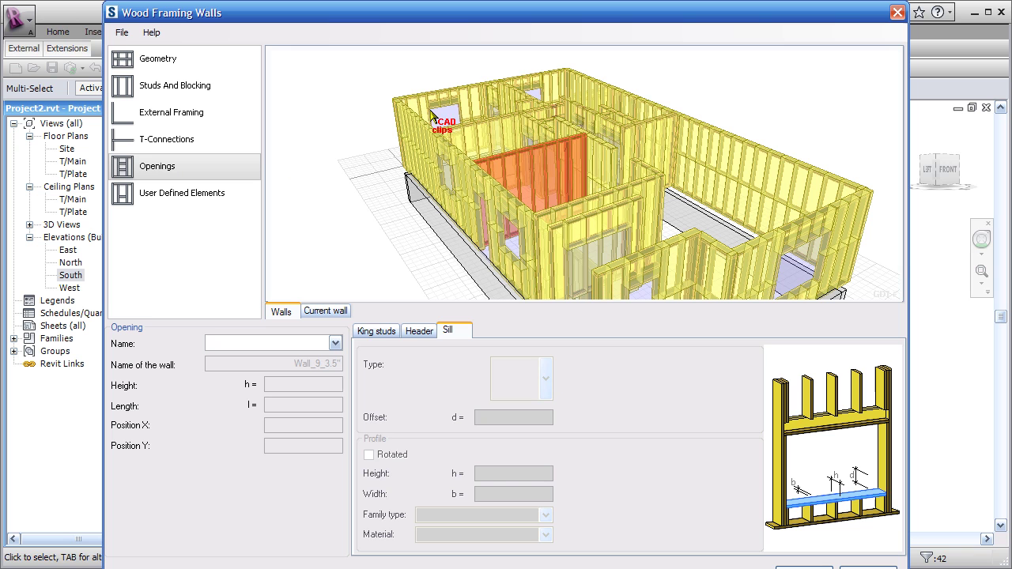
pyautogui.click(524, 155)
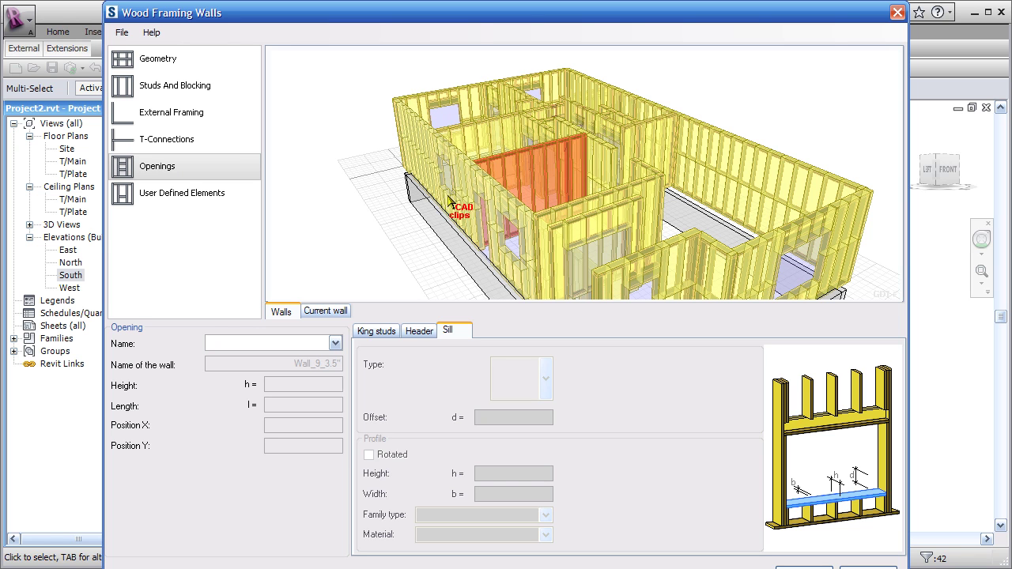
pyautogui.click(412, 332)
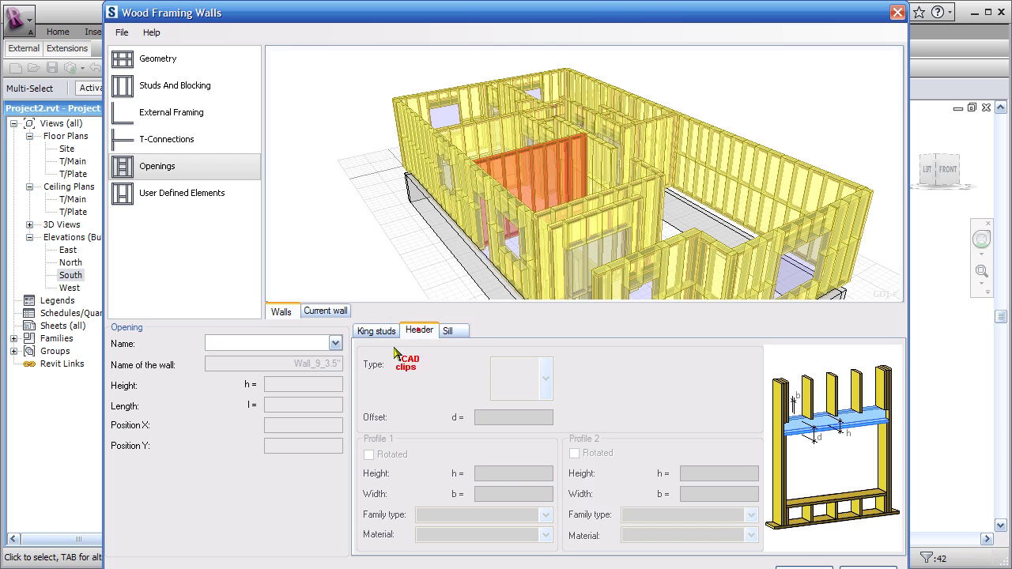
pyautogui.click(377, 331)
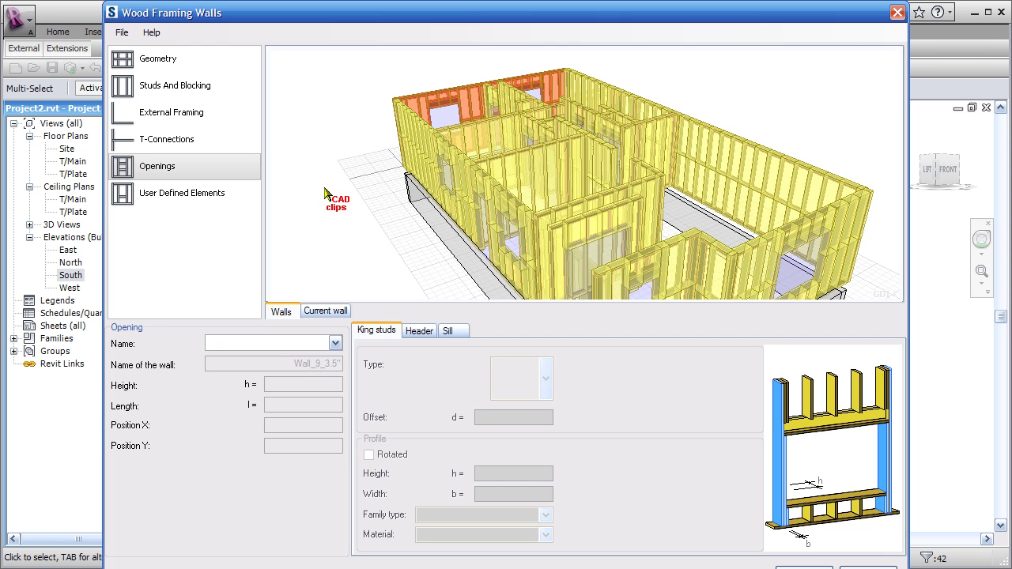
# Step: Review Wall_2_6"'s studs and blocking, end stud, plate and T-connection settings, then return to Openings
pyautogui.click(168, 83)
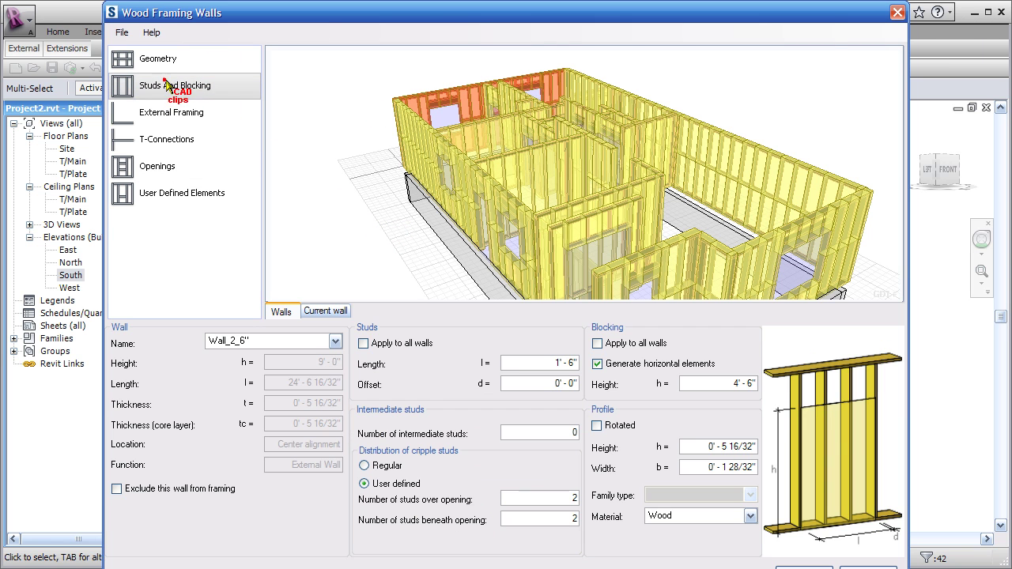
pyautogui.click(185, 139)
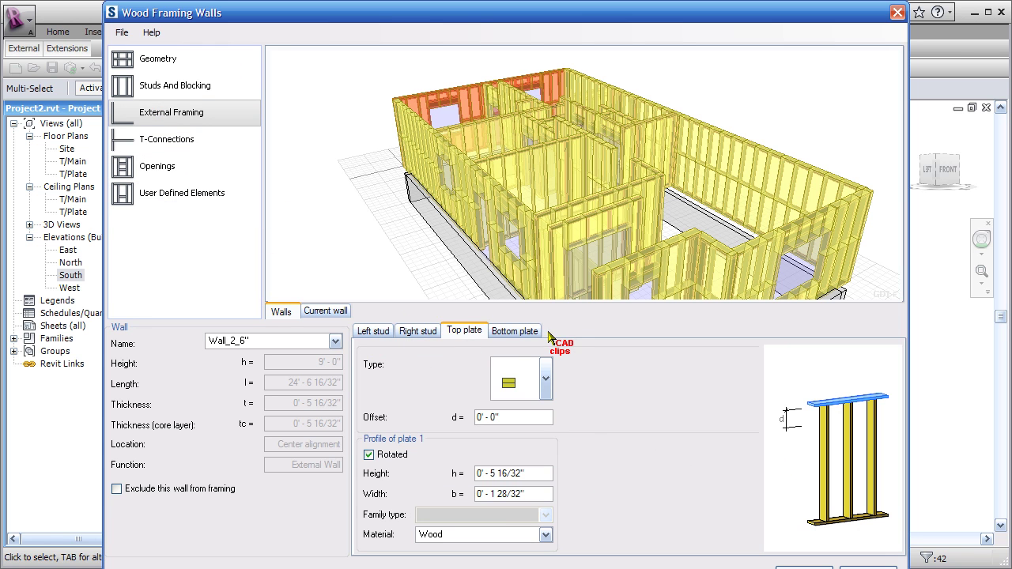
pyautogui.click(178, 139)
pyautogui.click(178, 166)
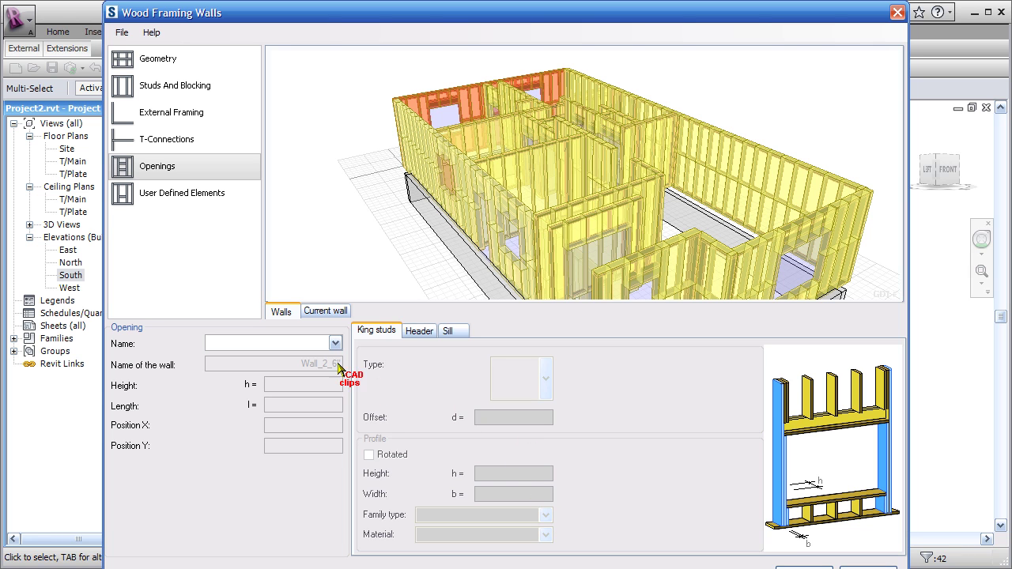
# Step: Browse Wall_2_6"'s Window_1 and Door_2 openings in the list and the preview
pyautogui.click(335, 342)
pyautogui.click(246, 358)
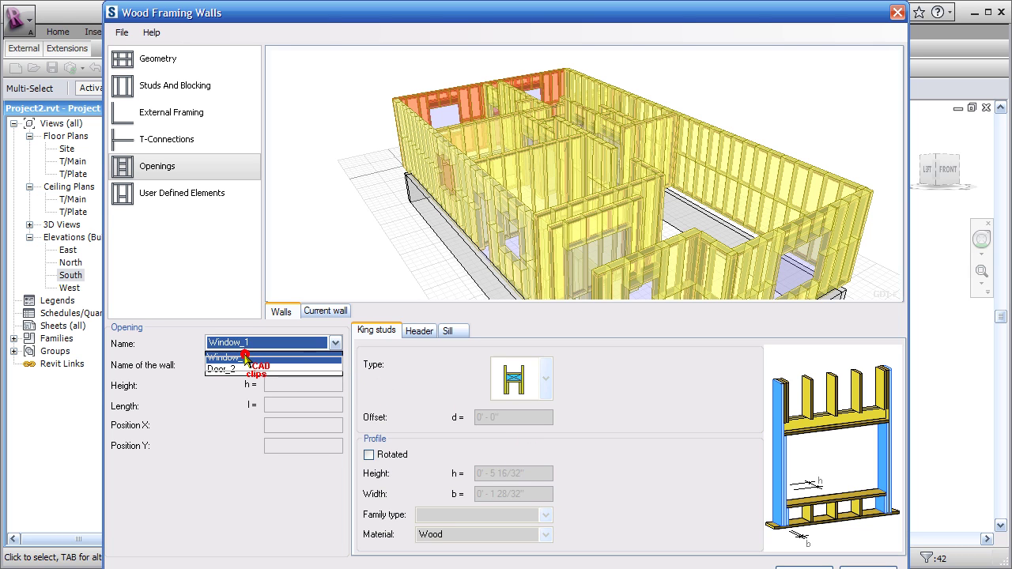
pyautogui.click(336, 342)
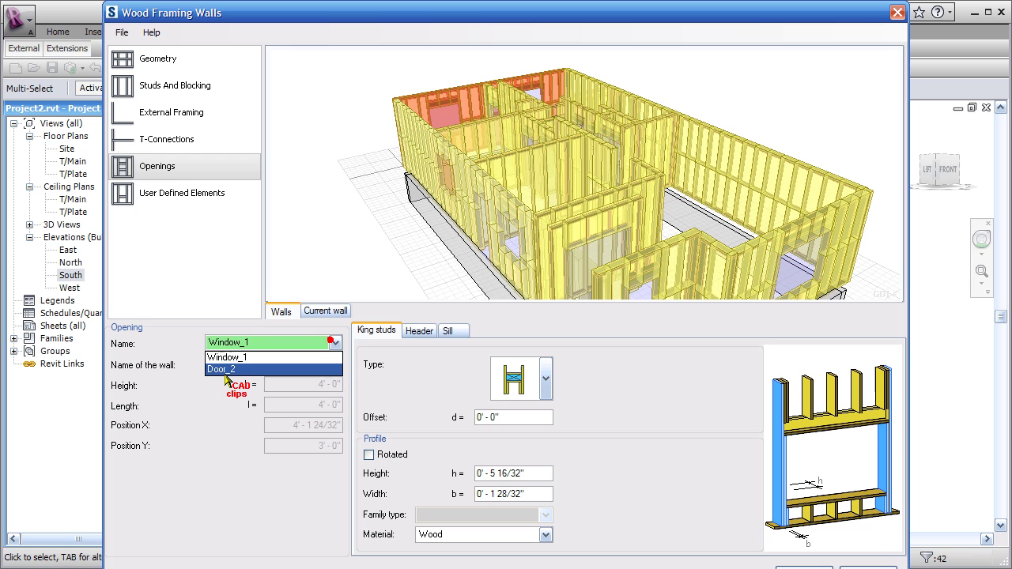
pyautogui.click(226, 370)
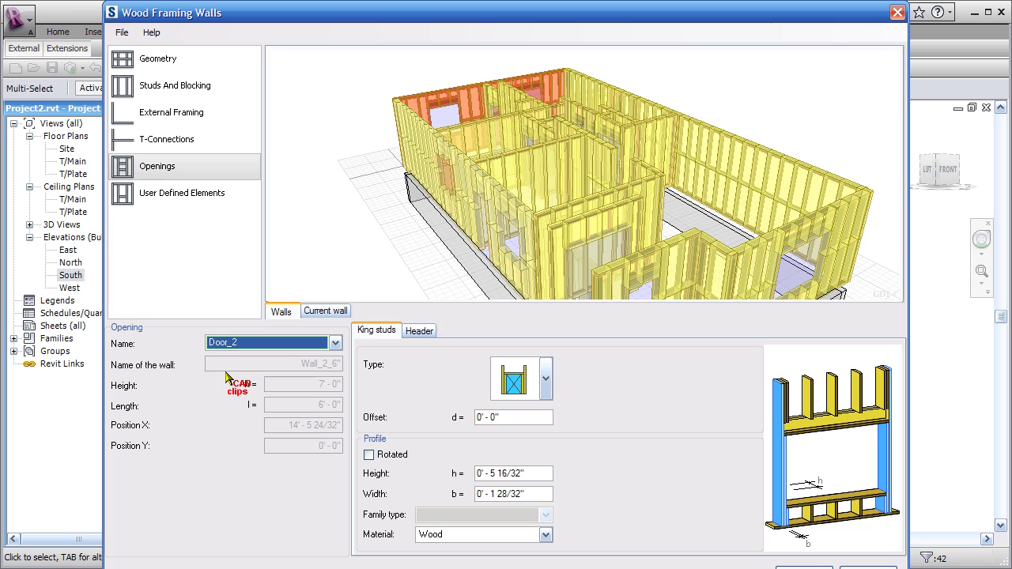
pyautogui.click(442, 114)
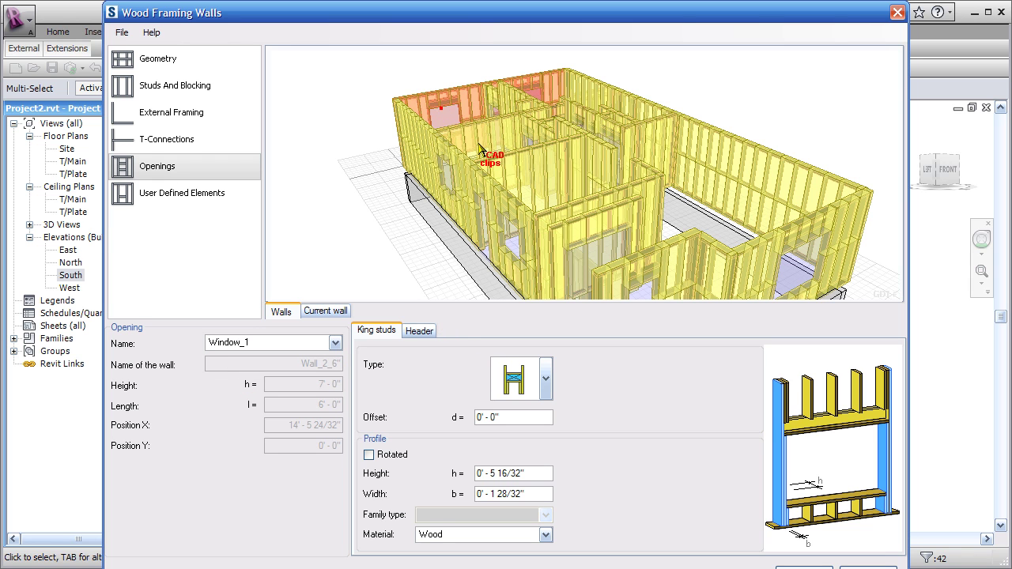
pyautogui.click(535, 93)
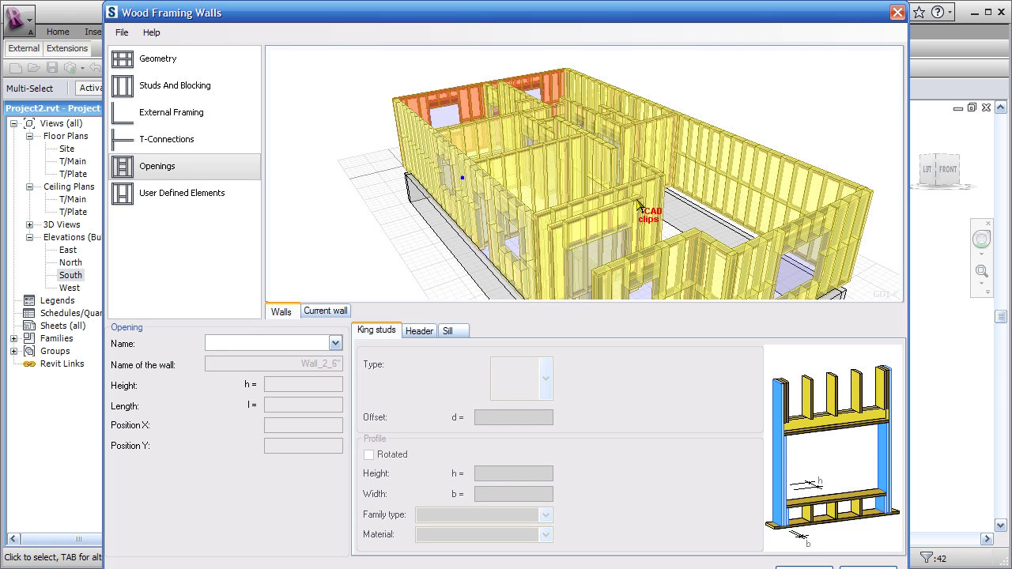
# Step: Show the wall in elevation, pick Window_1, and return to the whole-house preview
pyautogui.moveTo(638, 204); pyautogui.dragTo(688, 187, button='middle')
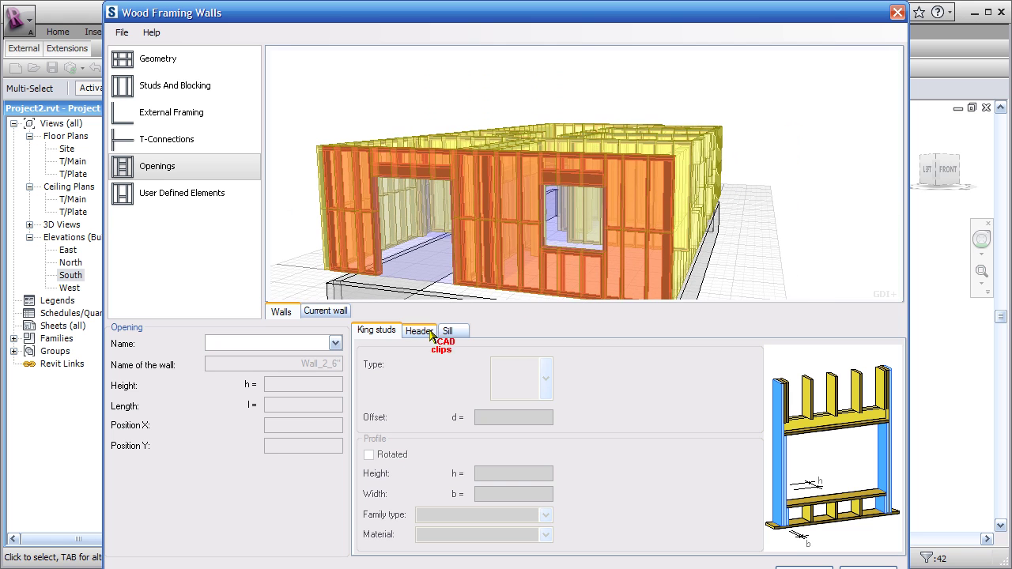
pyautogui.click(333, 311)
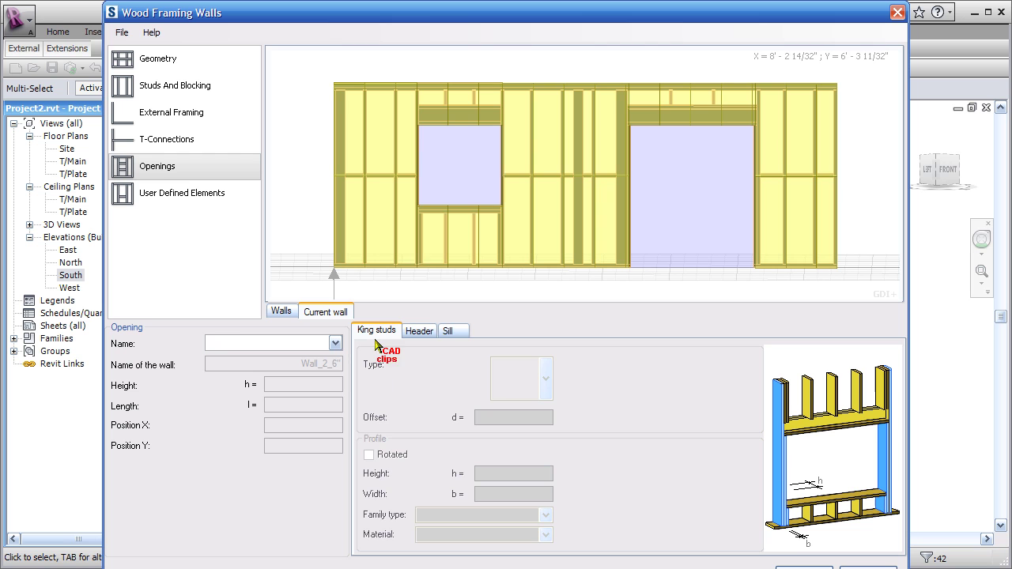
pyautogui.click(427, 176)
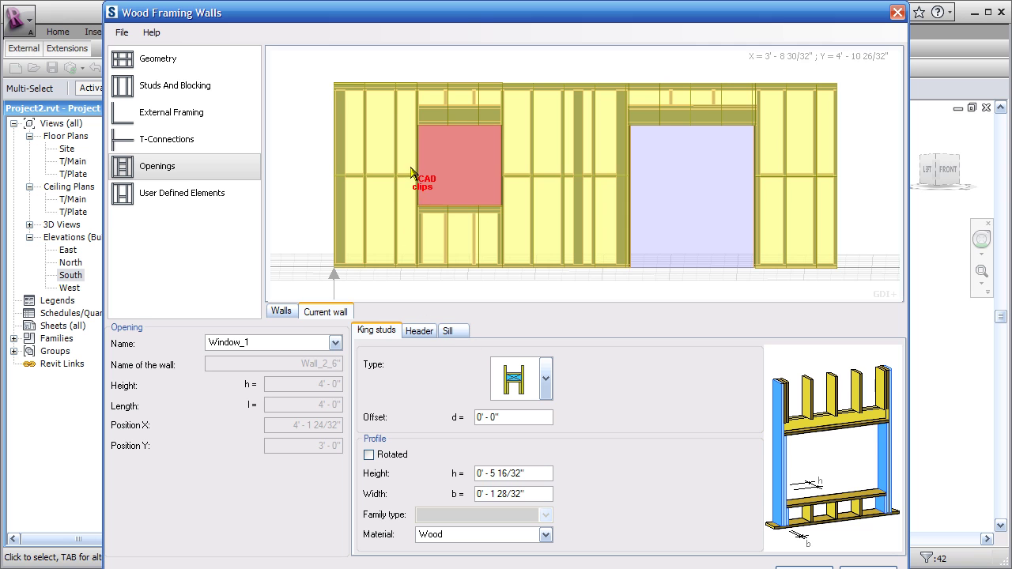
pyautogui.click(282, 310)
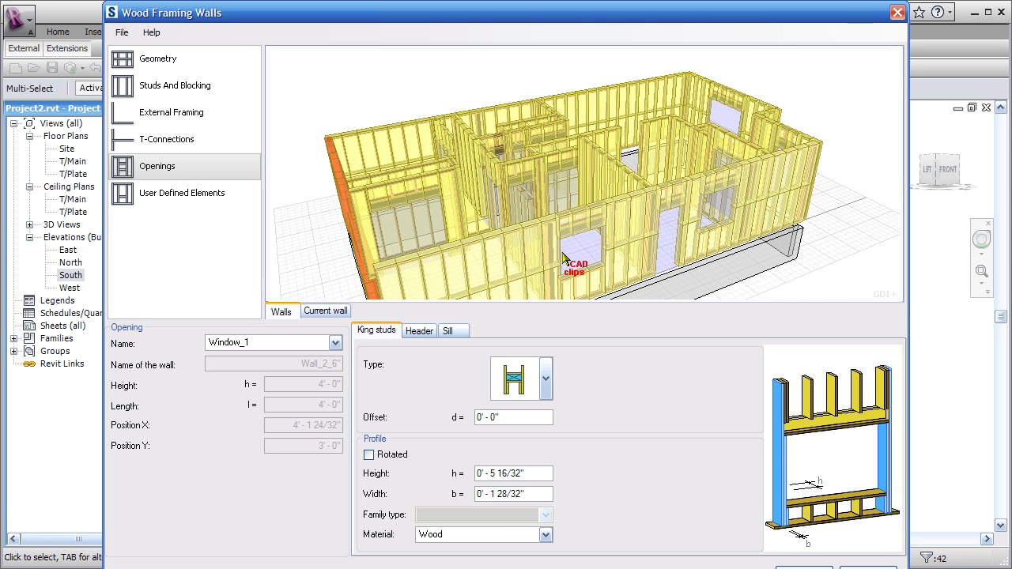
# Step: Show wall Wall_18_3.5" in elevation and check its Door_2 and Door_1 openings
pyautogui.moveTo(562, 264); pyautogui.dragTo(570, 156)
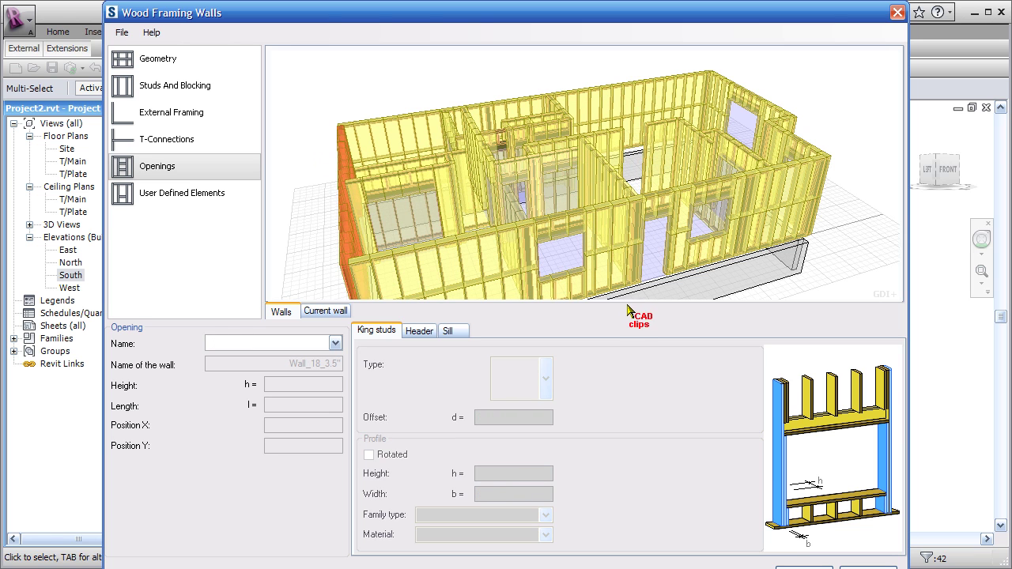
pyautogui.click(334, 309)
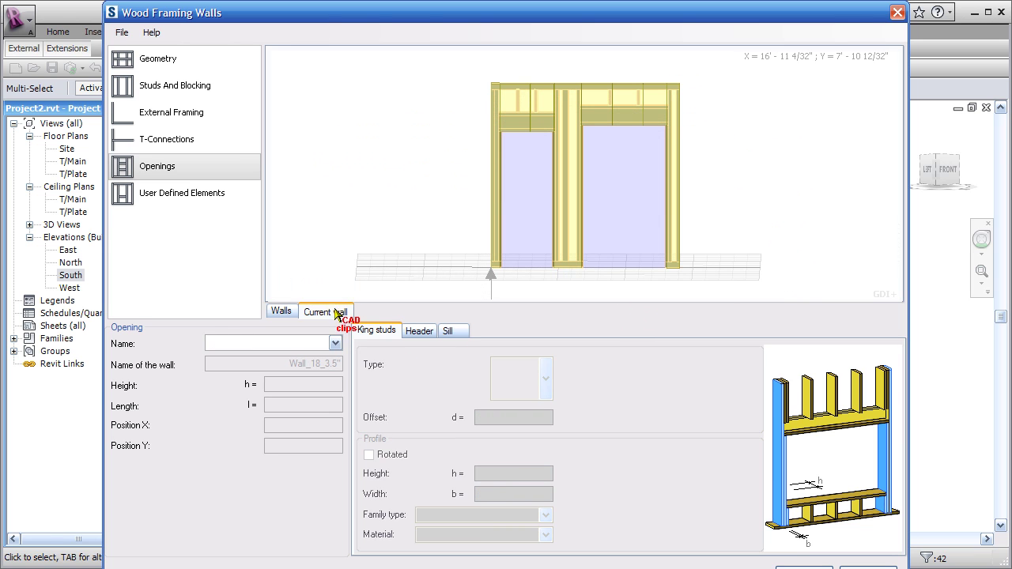
pyautogui.click(260, 342)
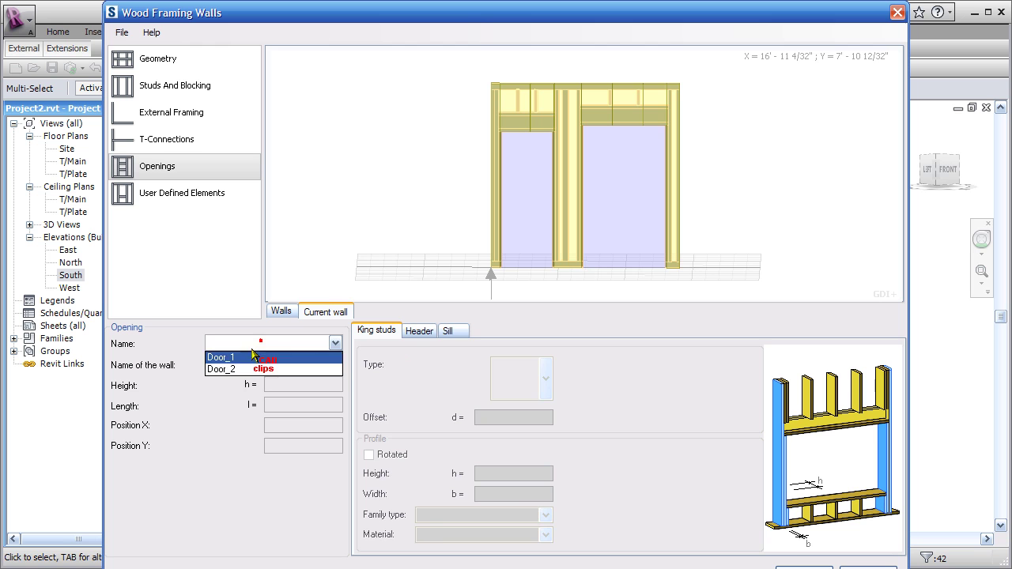
pyautogui.click(237, 364)
pyautogui.click(237, 342)
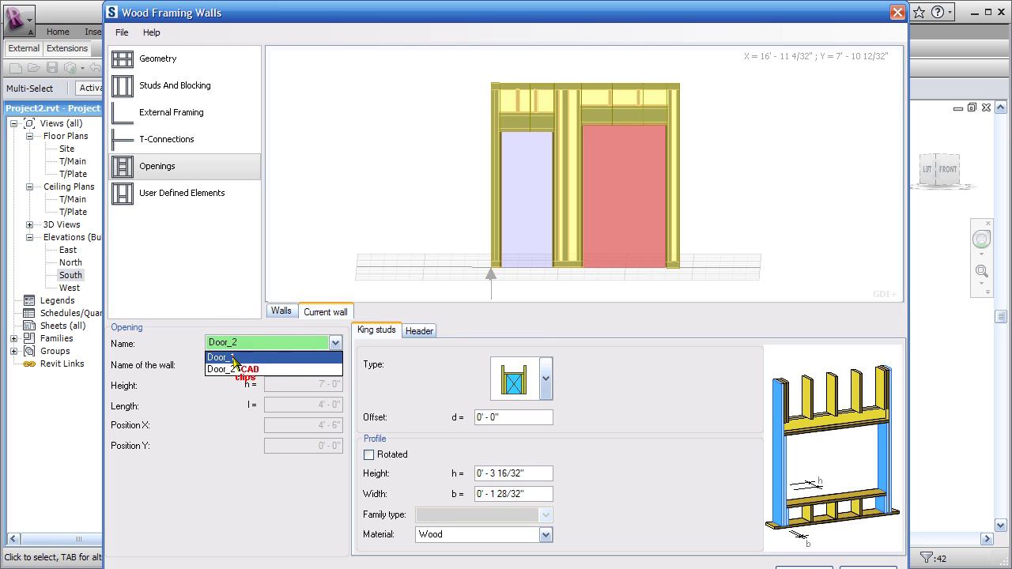
pyautogui.click(233, 357)
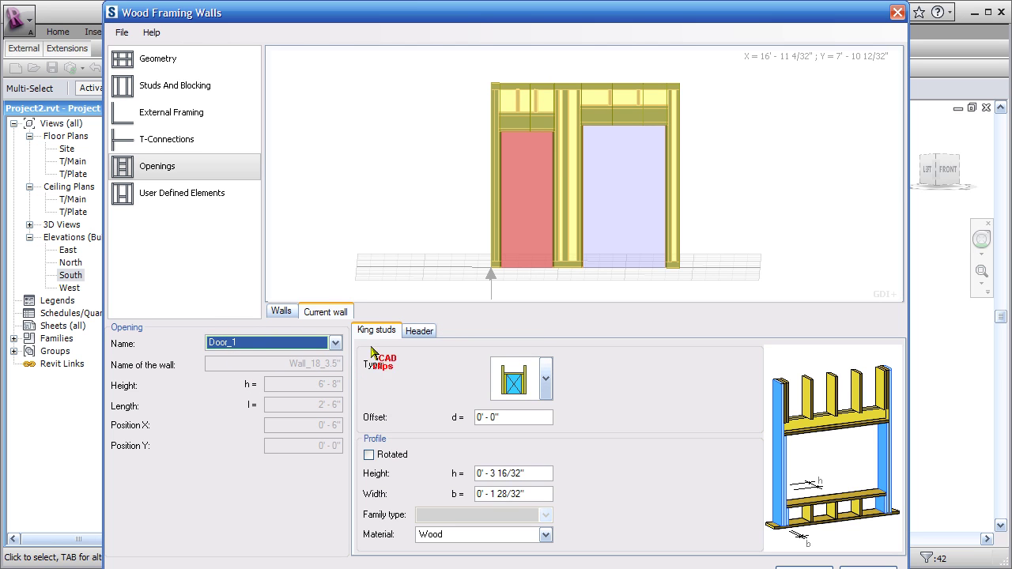
# Step: Browse the stud, wall end, T-connection, opening and user-defined framing settings, ending on wall end framing
pyautogui.click(188, 89)
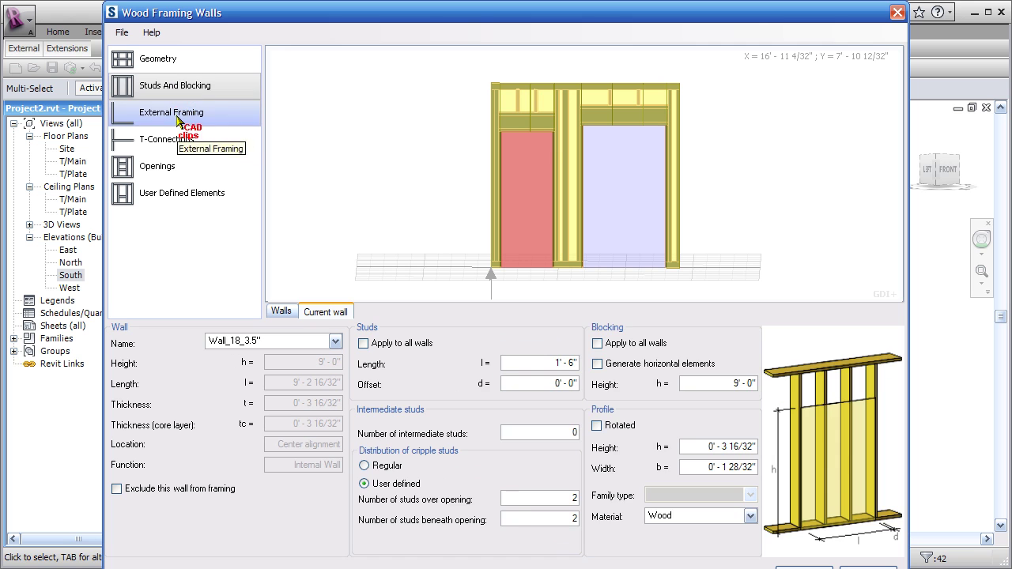
pyautogui.click(176, 116)
pyautogui.click(190, 138)
pyautogui.click(187, 166)
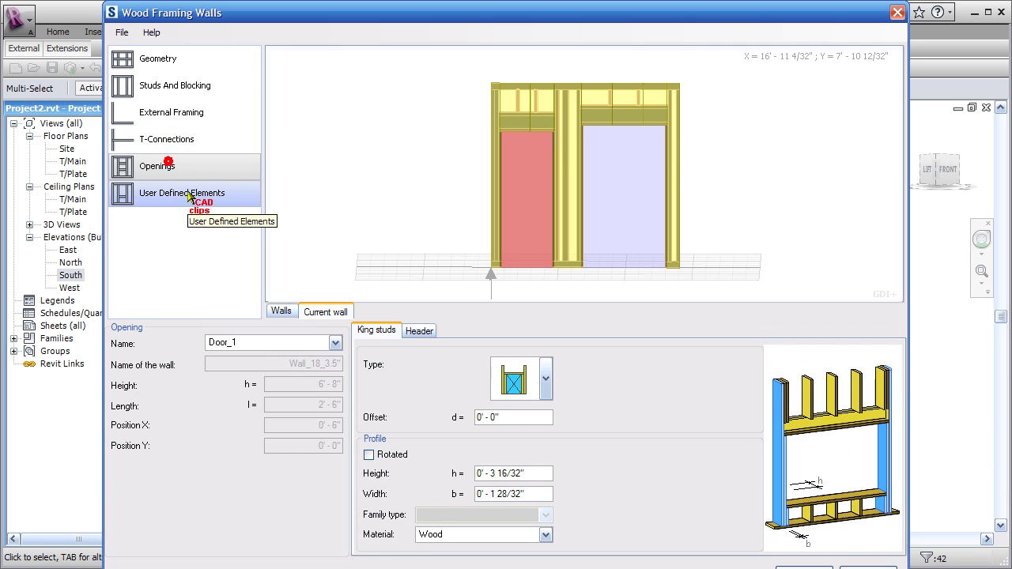
pyautogui.click(184, 194)
pyautogui.click(177, 168)
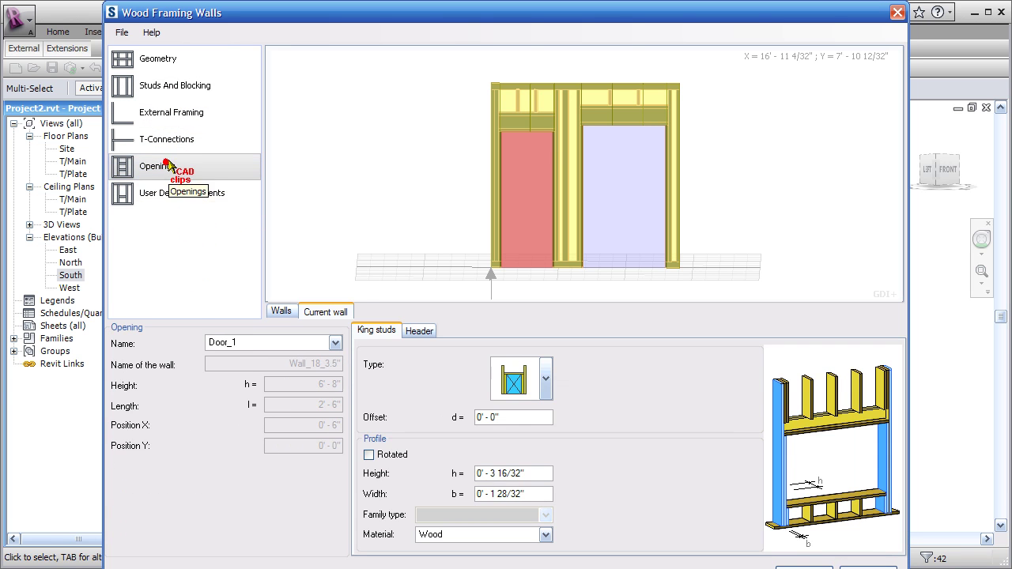
pyautogui.click(170, 140)
pyautogui.click(182, 116)
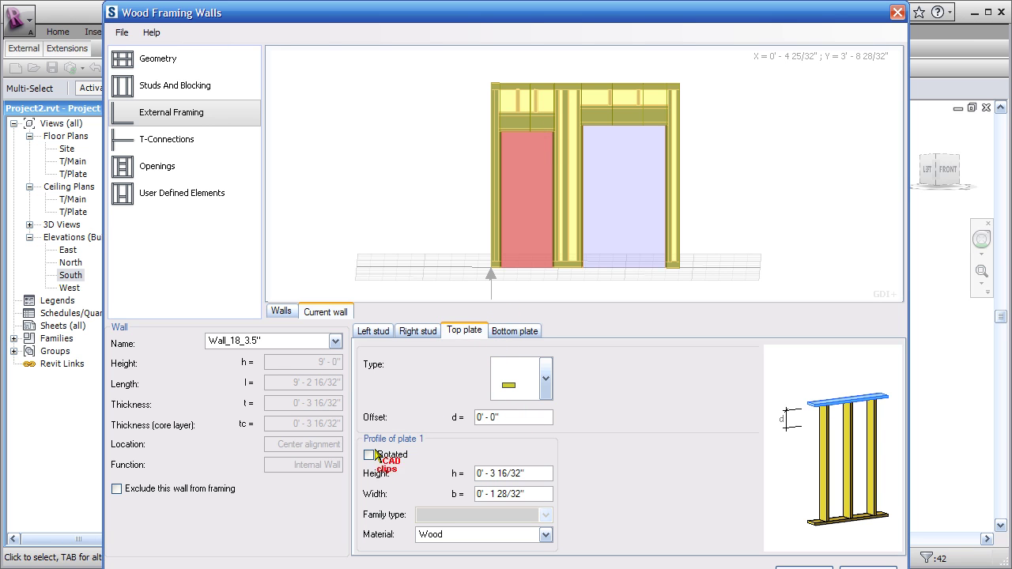
# Step: Rotate the top plate profile of Wall_18_3.5" and review the plate profile types
pyautogui.click(369, 455)
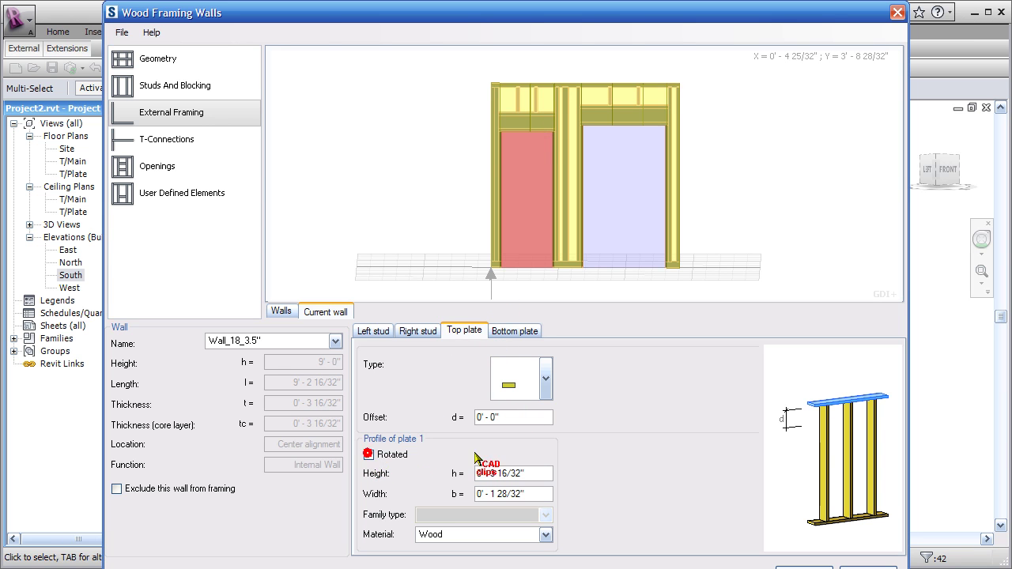
pyautogui.click(518, 331)
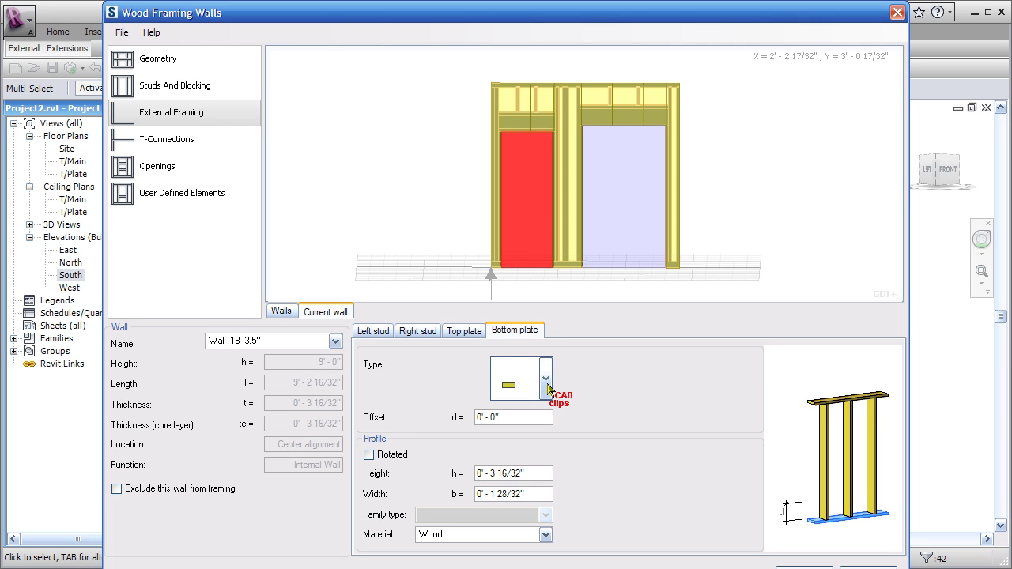
pyautogui.click(471, 328)
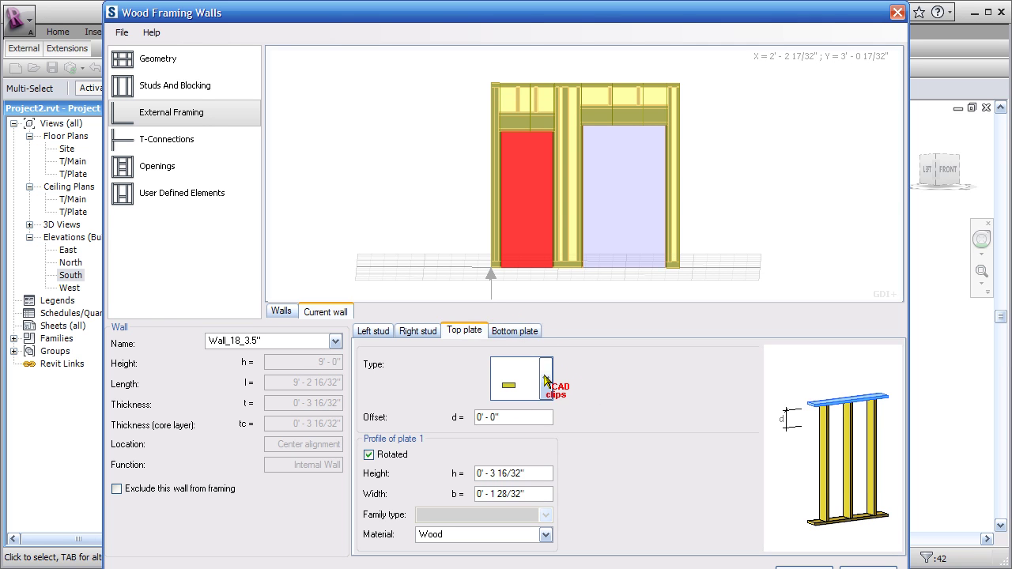
pyautogui.click(545, 379)
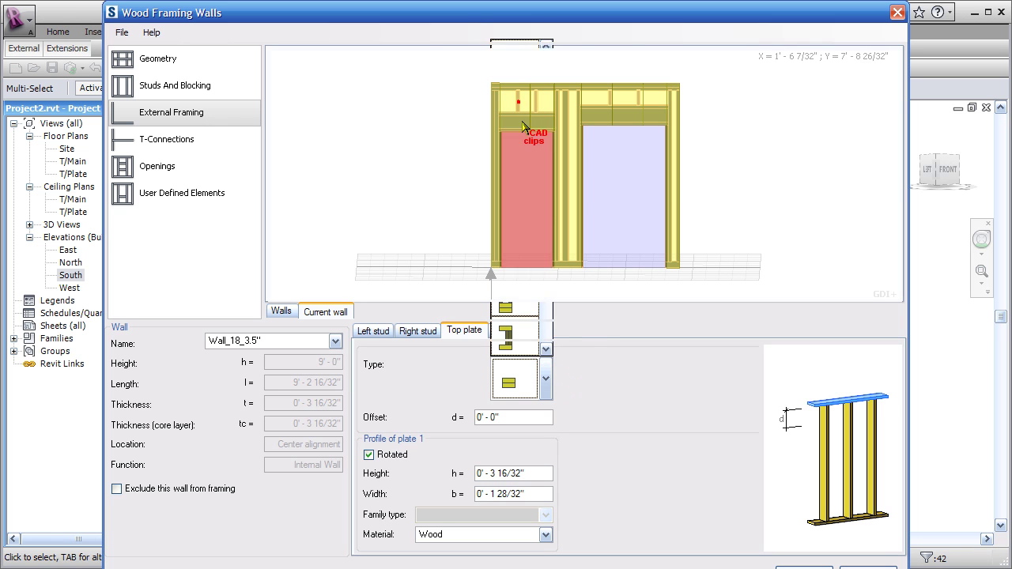
pyautogui.click(523, 124)
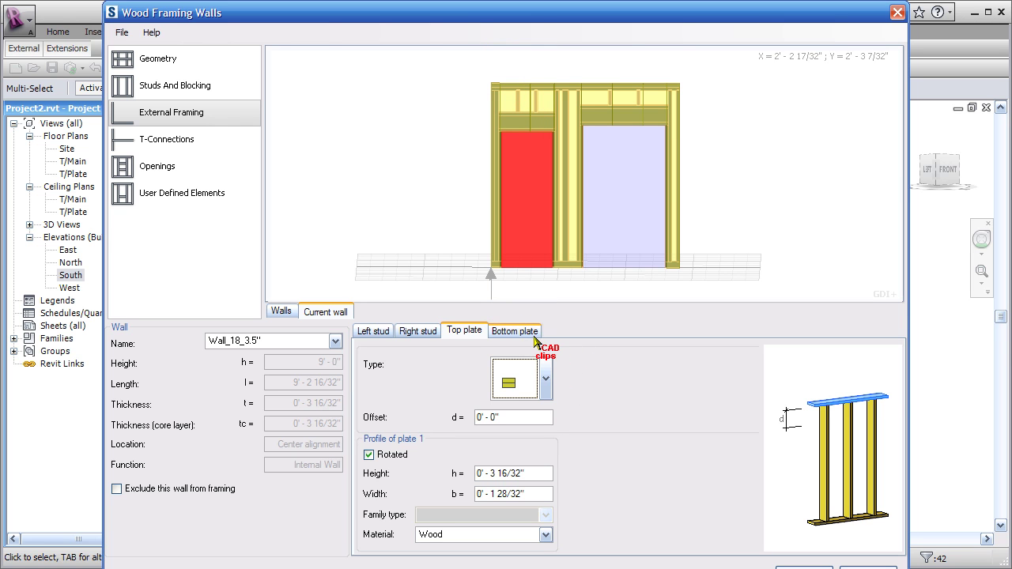
# Step: Set the bottom plate profile to Rotated as well, then preview all the house walls
pyautogui.click(524, 332)
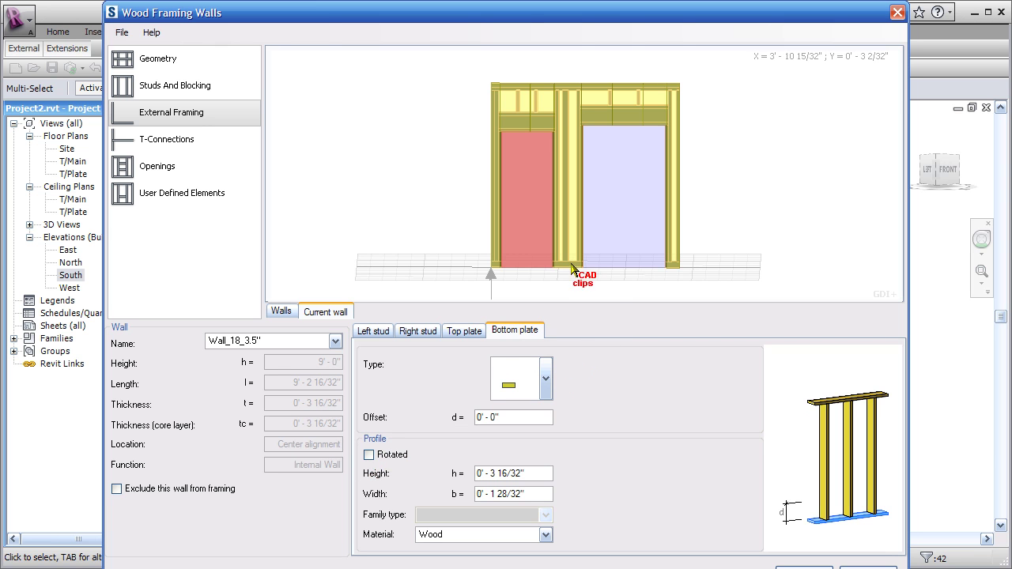
pyautogui.scroll(3, 589, 285)
pyautogui.scroll(3, 574, 261)
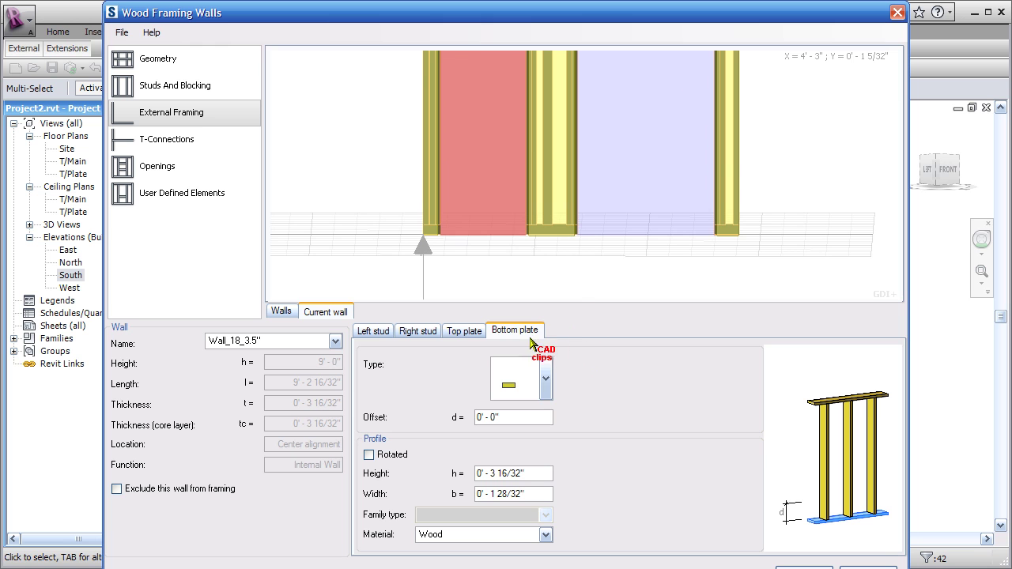
pyautogui.click(369, 455)
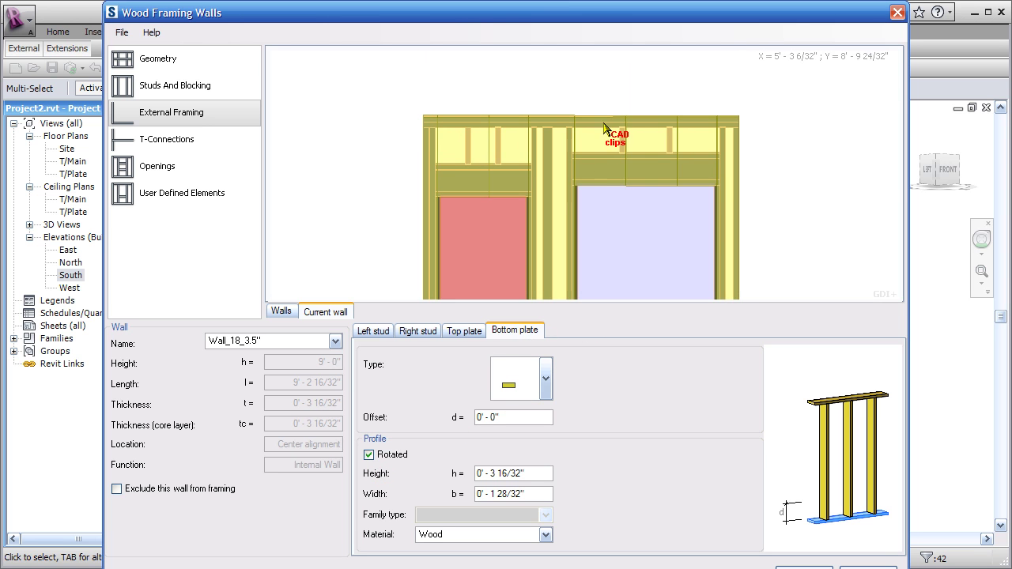
pyautogui.click(372, 456)
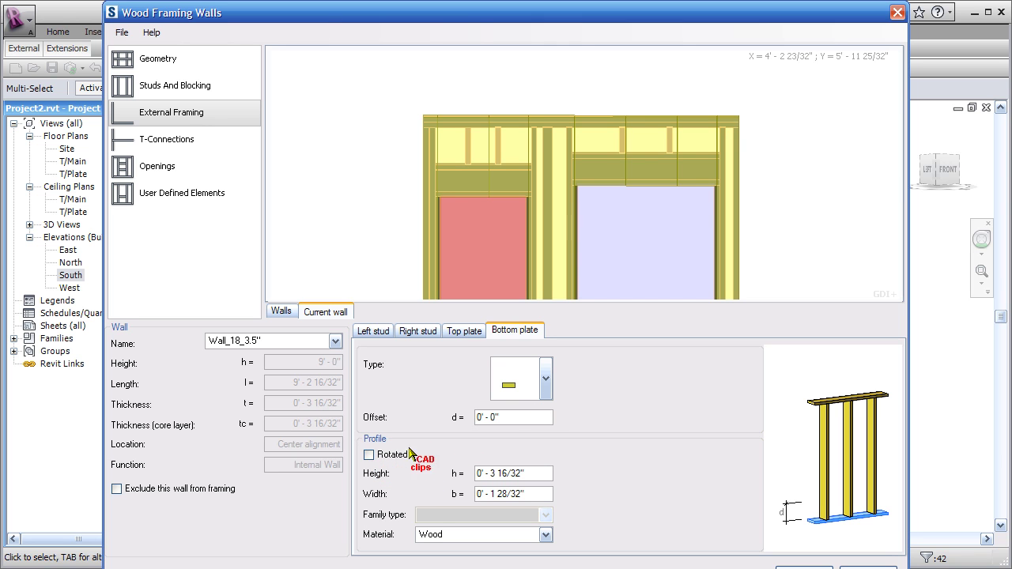
pyautogui.click(369, 455)
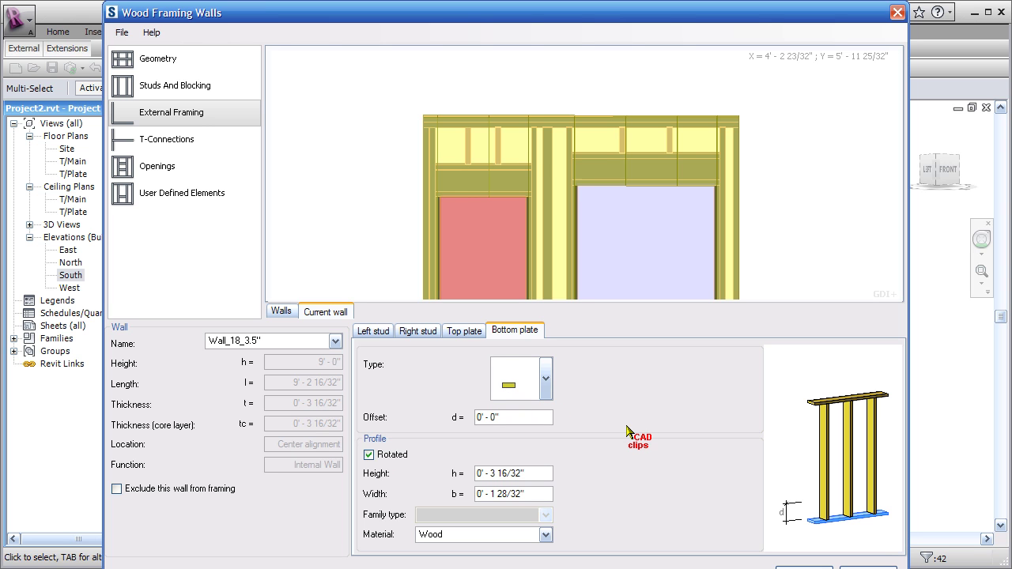
pyautogui.click(282, 311)
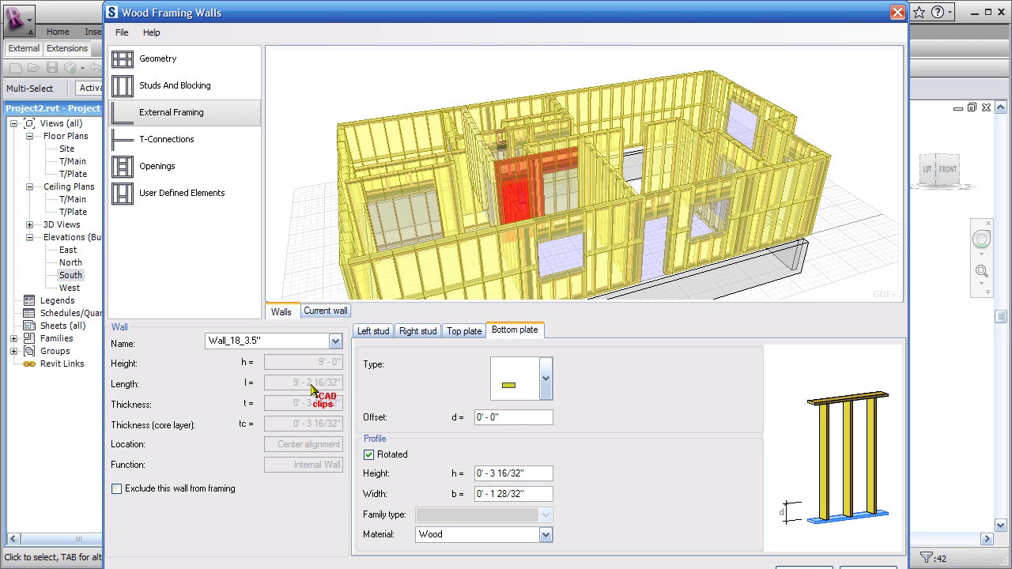
# Step: Review left/right stud and top plate settings, check Wall_19_3.5" and Wall_21_3.5", then generate the framing
pyautogui.click(371, 331)
pyautogui.click(416, 331)
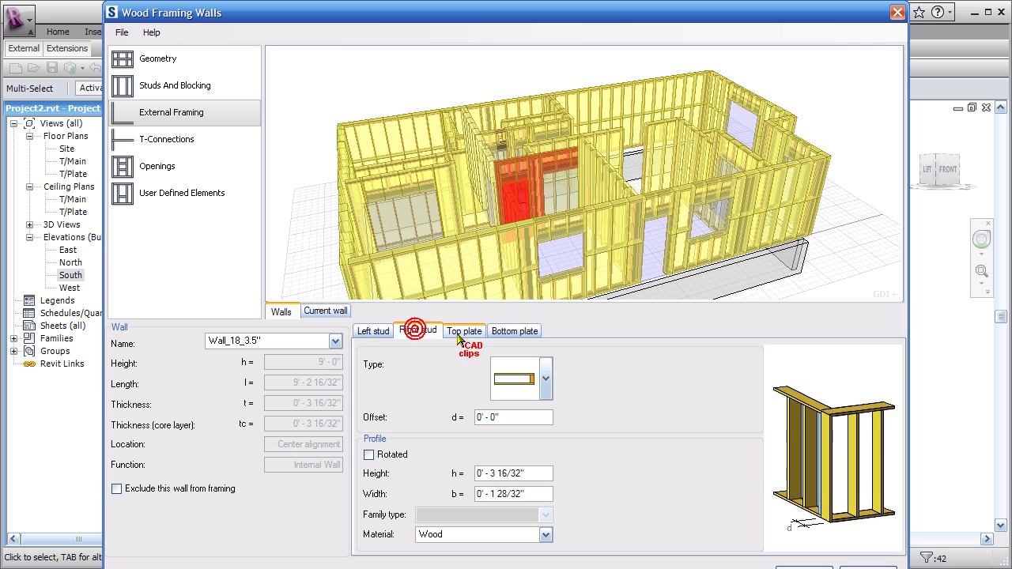
pyautogui.click(463, 331)
pyautogui.click(424, 179)
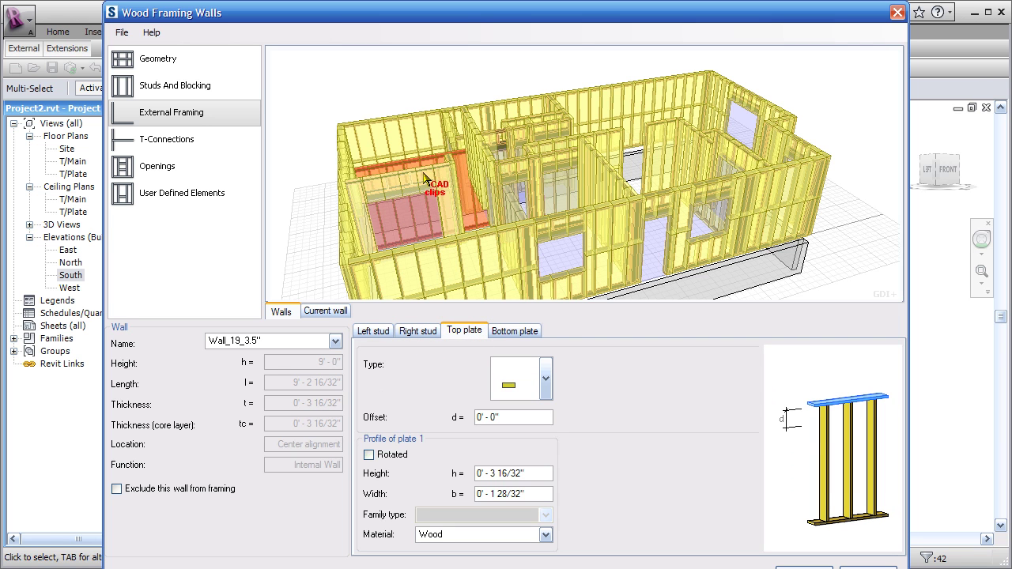
pyautogui.click(660, 170)
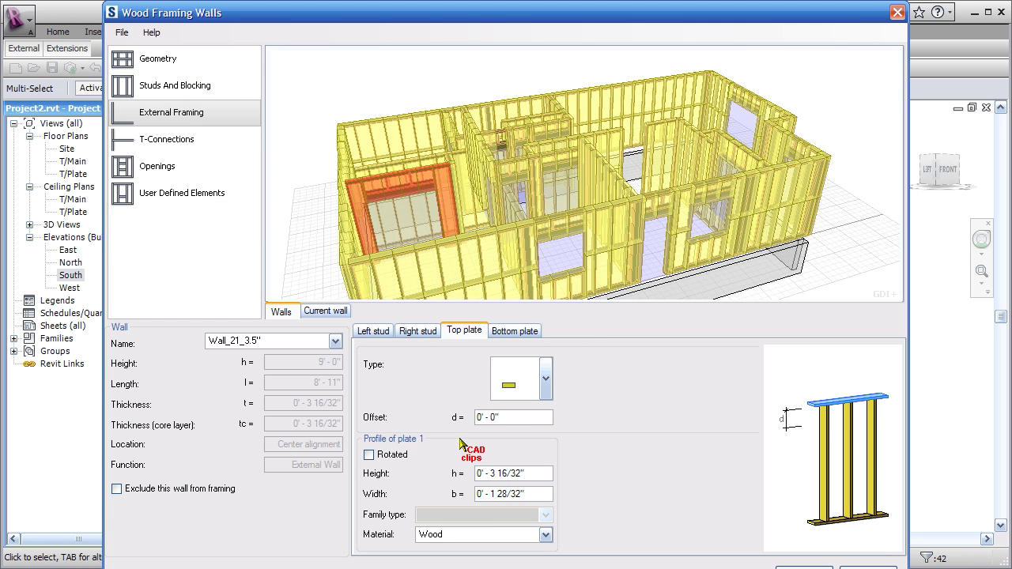
pyautogui.click(804, 567)
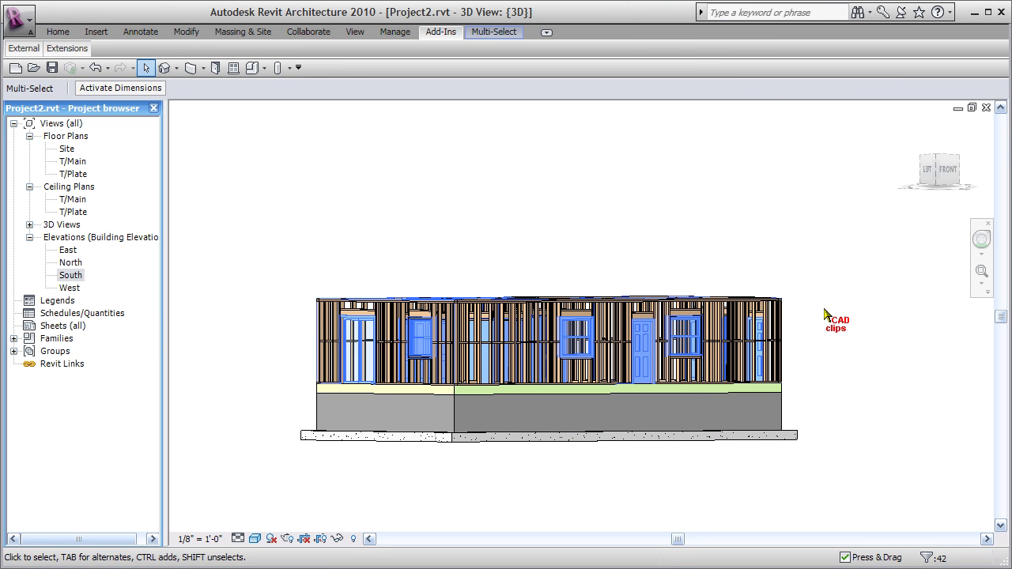
# Step: Orbit, zoom and pan the 3D view to inspect the framing around the front door
pyautogui.keyDown('shift'); pyautogui.moveTo(822, 292); pyautogui.dragTo(795, 419, button='middle'); pyautogui.keyUp('shift')
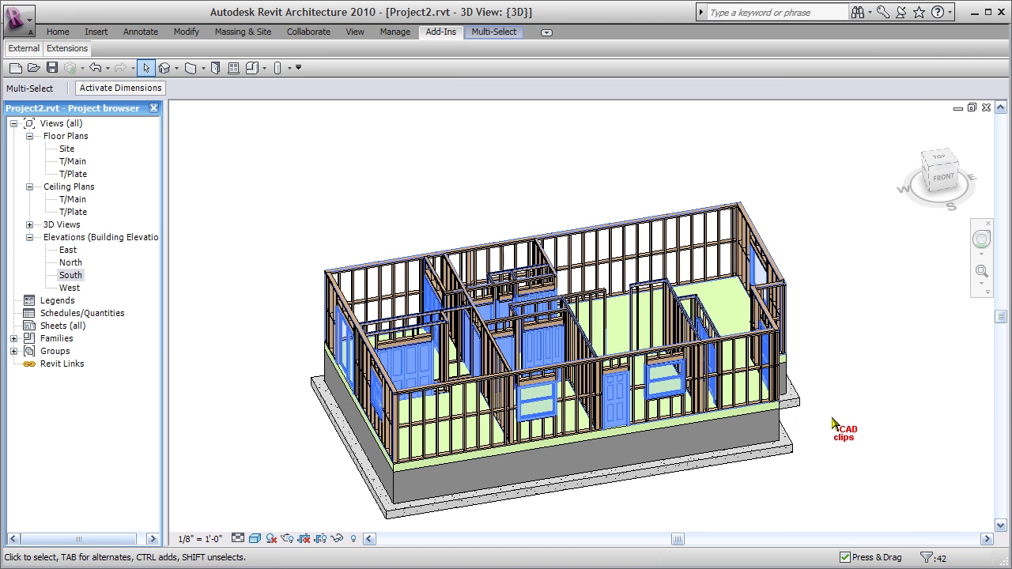
pyautogui.press('Escape')
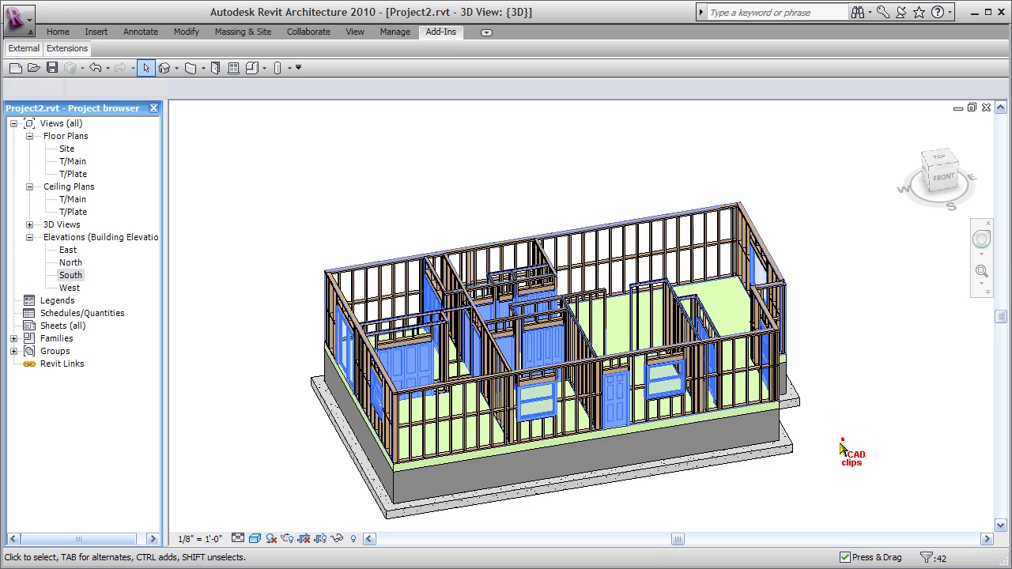
pyautogui.scroll(4, 693, 436)
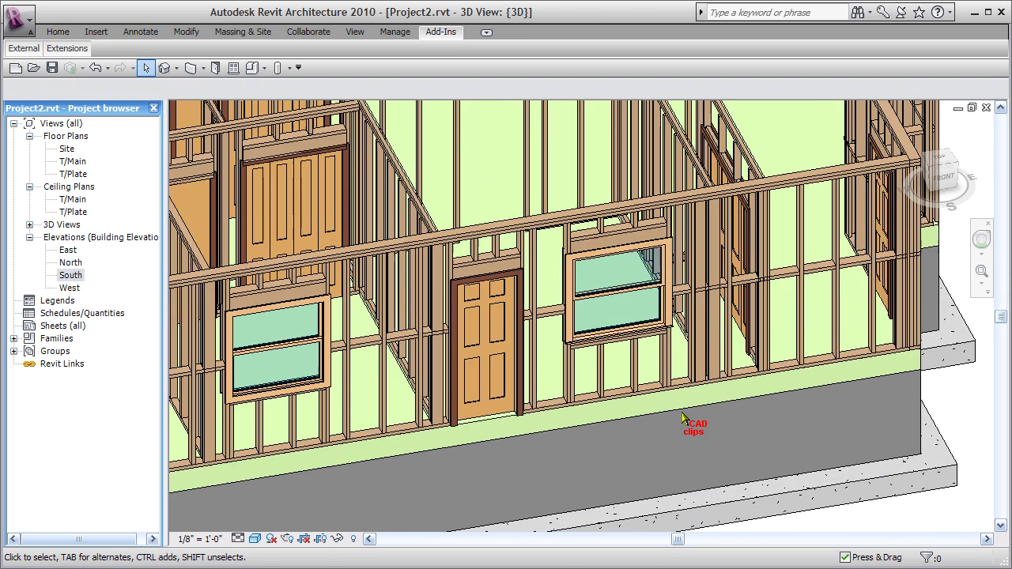
pyautogui.moveTo(582, 289); pyautogui.dragTo(556, 399, button='middle')
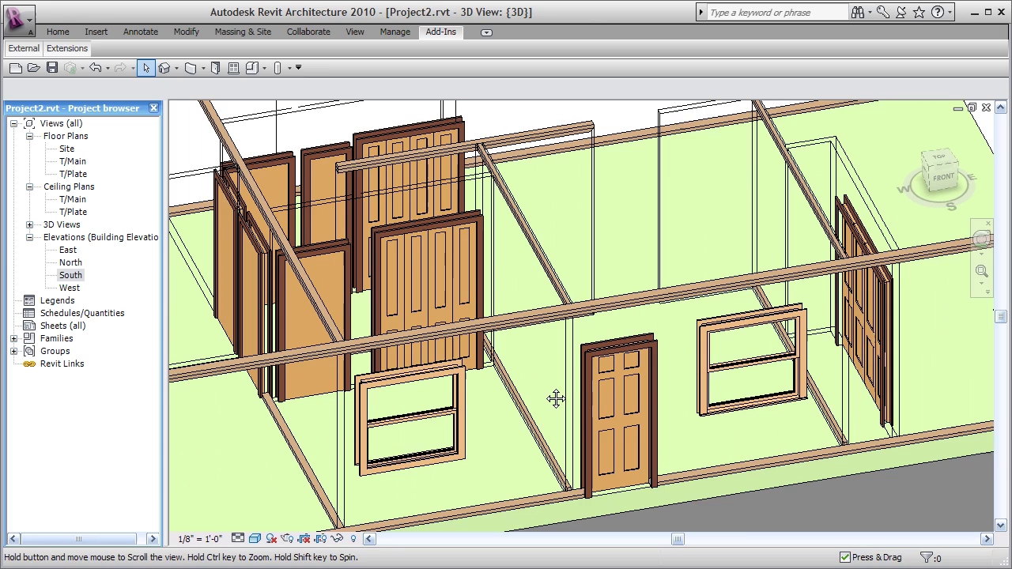
pyautogui.moveTo(442, 383); pyautogui.dragTo(420, 385, button='middle')
pyautogui.scroll(1, 419, 387)
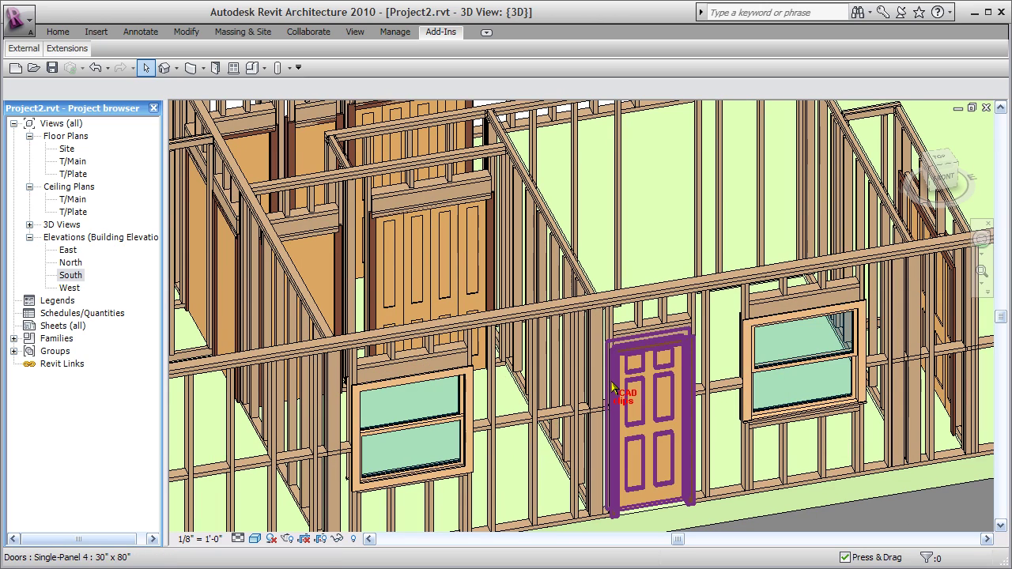
pyautogui.scroll(-2, 613, 388)
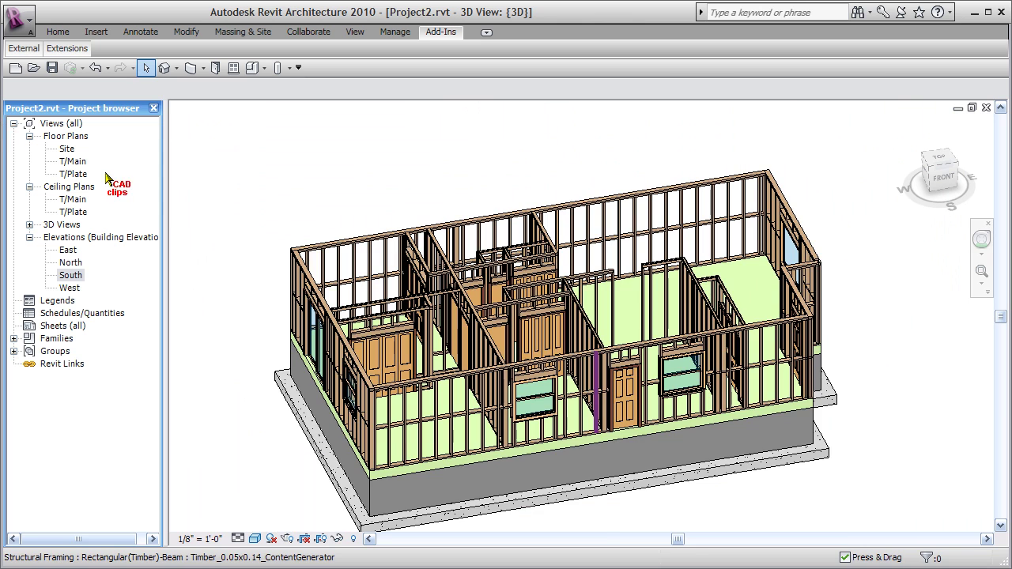
# Step: Inspect the framed walls in the T/Main plan, then return to the {3D} view and orbit it
pyautogui.doubleClick(72, 161)
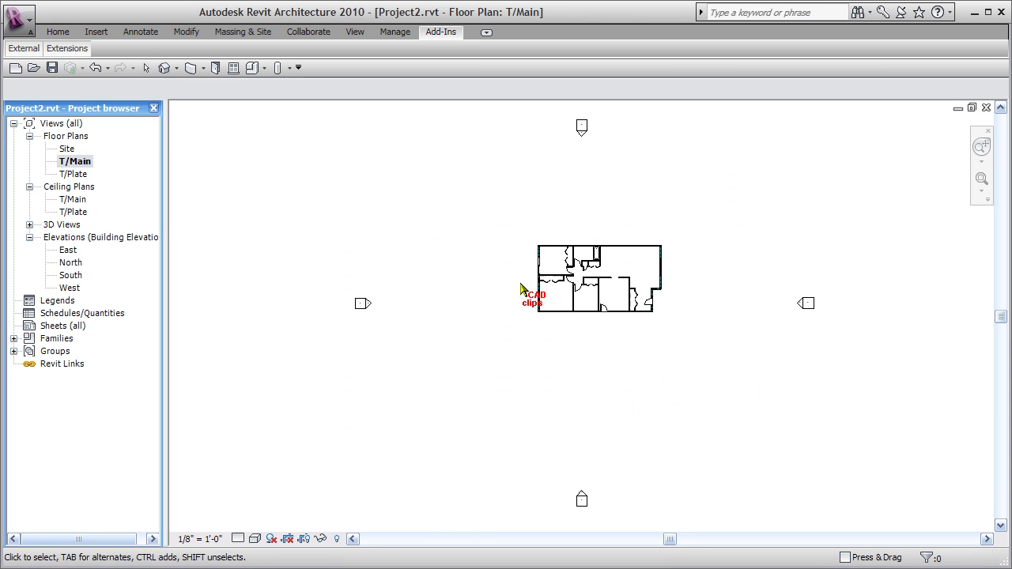
pyautogui.scroll(5, 656, 253)
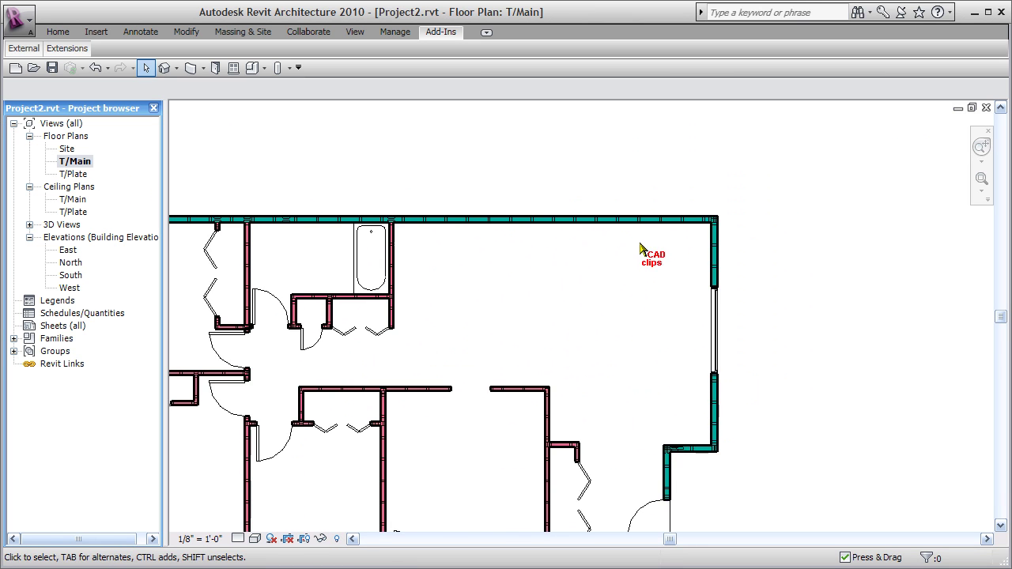
pyautogui.scroll(4, 641, 248)
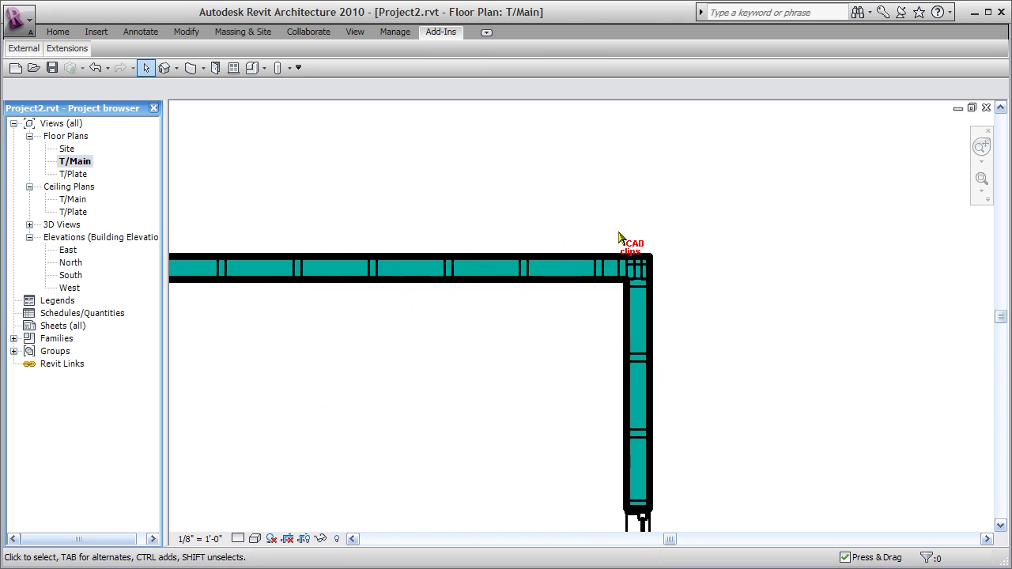
pyautogui.scroll(-4, 655, 286)
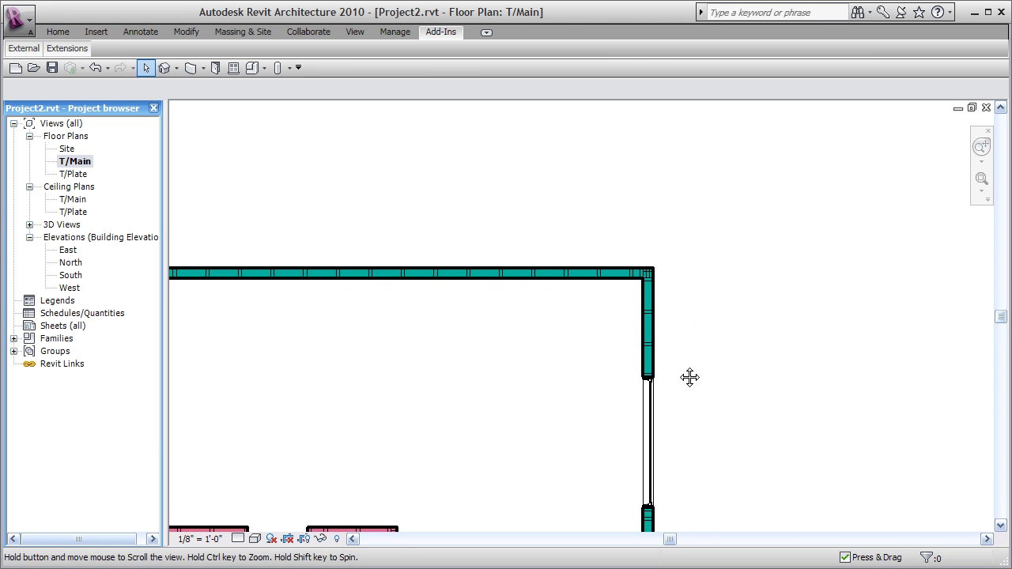
pyautogui.moveTo(689, 377); pyautogui.dragTo(677, 288, button='middle')
pyautogui.scroll(-6, 677, 289)
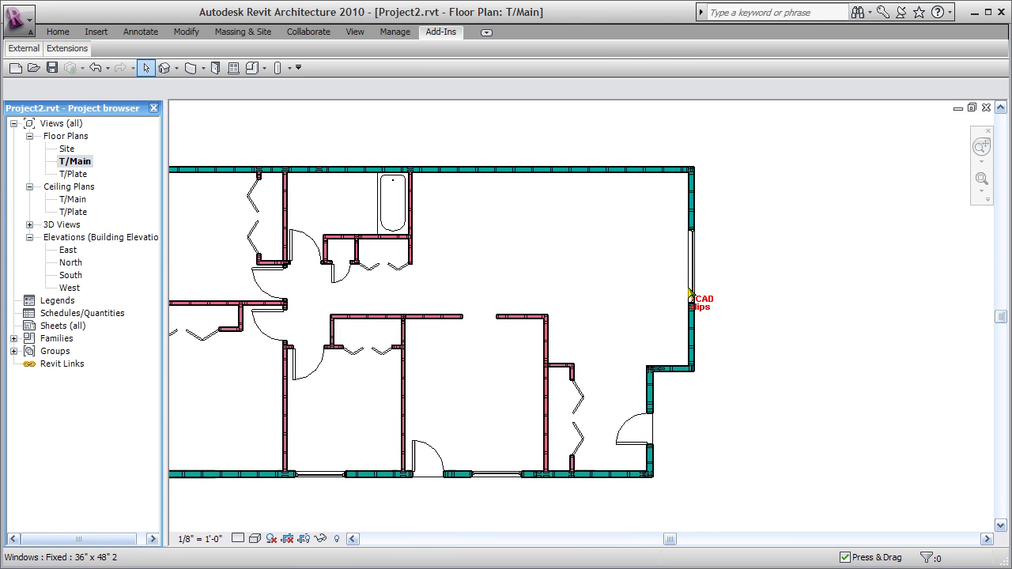
pyautogui.moveTo(739, 297); pyautogui.dragTo(760, 297, button='middle')
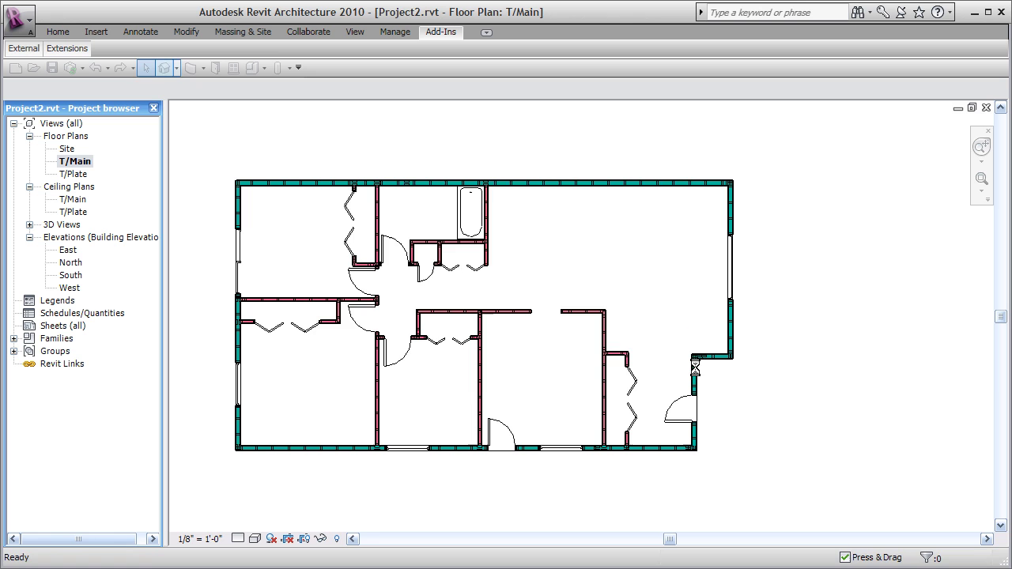
pyautogui.click(664, 374)
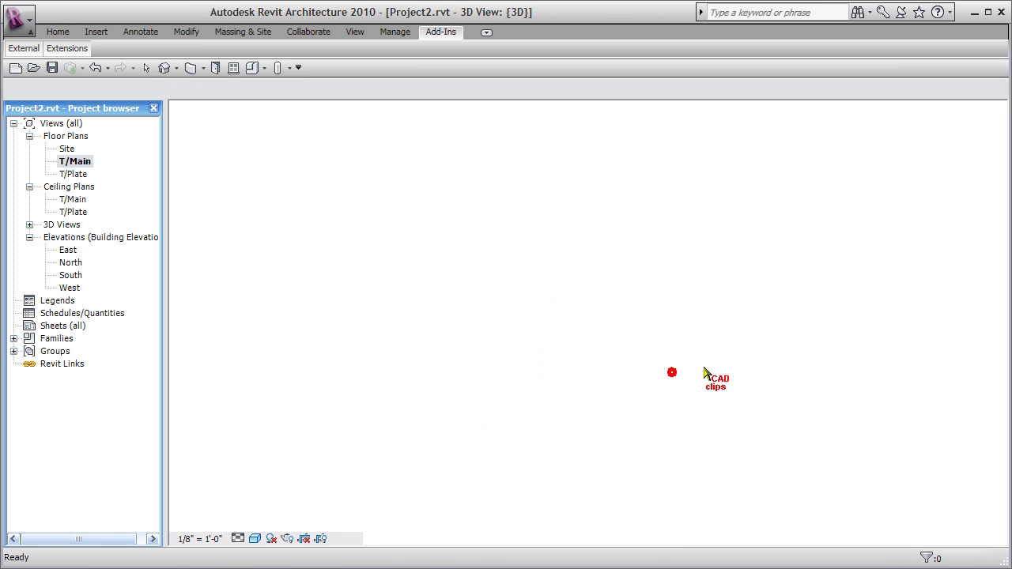
pyautogui.keyDown('shift'); pyautogui.moveTo(779, 418); pyautogui.dragTo(862, 416, button='middle'); pyautogui.keyUp('shift')
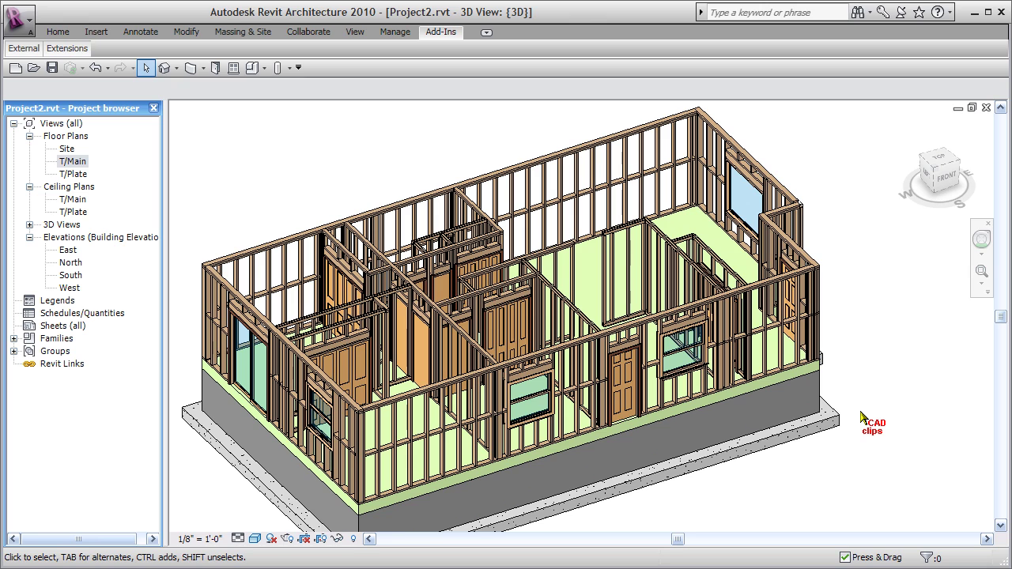